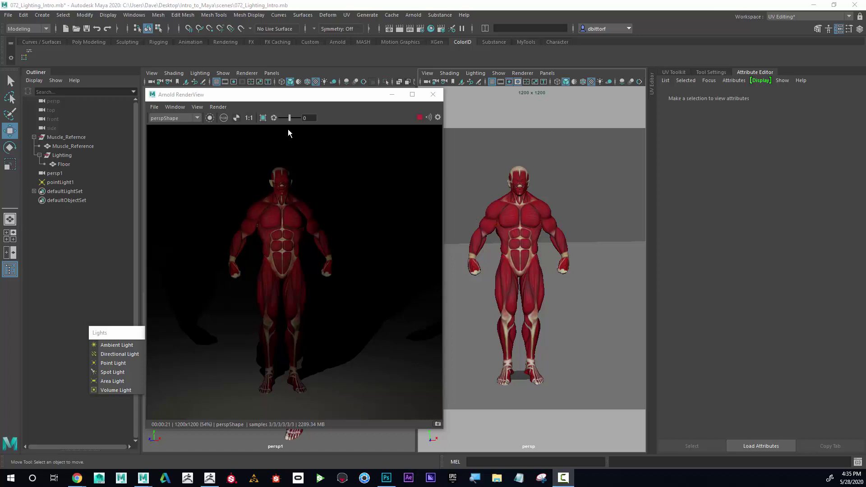
Select pointLight1 and change its light Type from Point Light to Spot Light
{"action": "left_click_drag", "start_coordinate": [279, 96], "coordinate": [523, 181]}
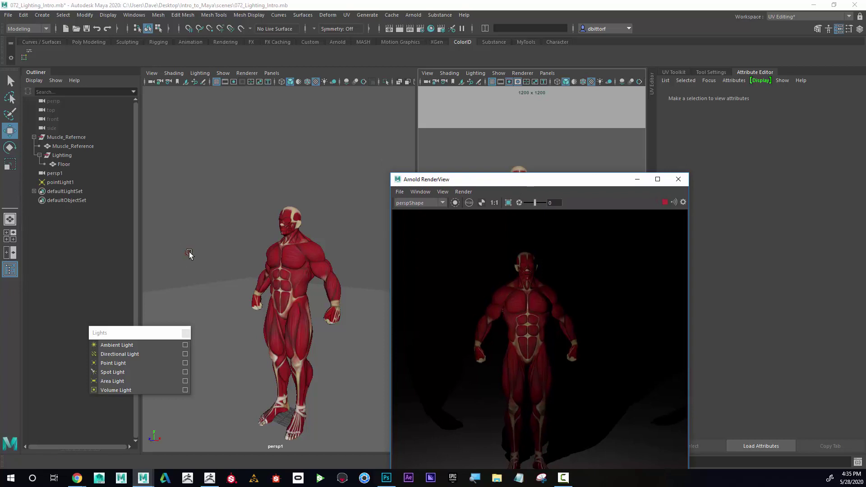
{"action": "left_click", "coordinate": [189, 253]}
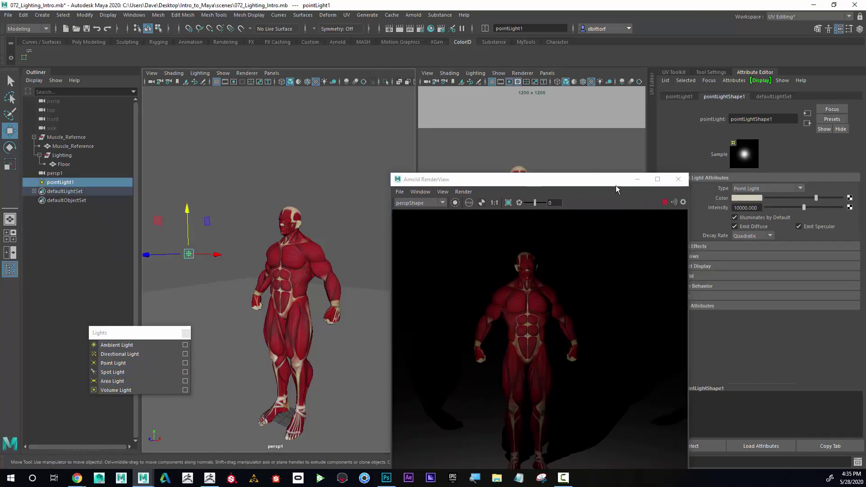
{"action": "left_click_drag", "start_coordinate": [616, 185], "coordinate": [538, 231]}
{"action": "left_click", "coordinate": [776, 188]}
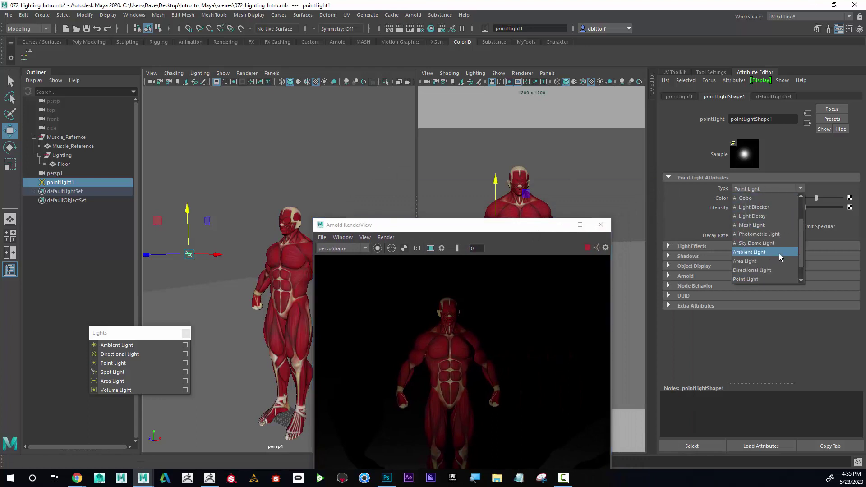
{"action": "scroll", "coordinate": [774, 250], "scroll_direction": "down", "scroll_amount": 1}
{"action": "left_click", "coordinate": [773, 267]}
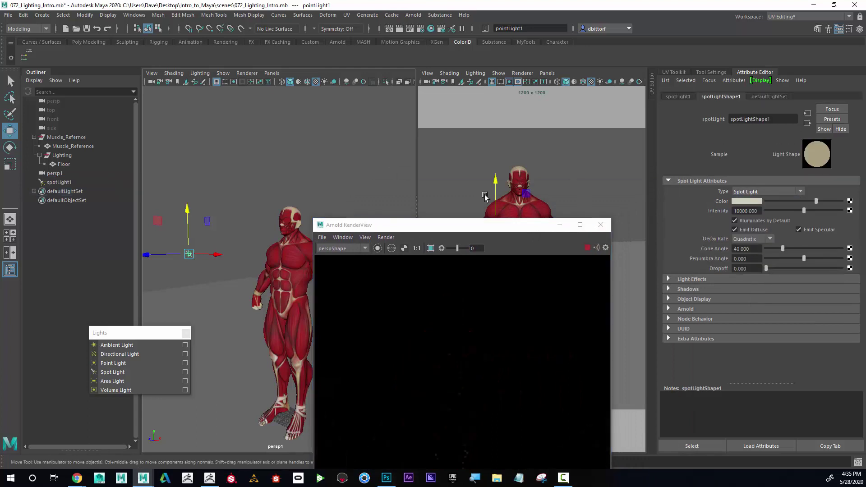
Look through spotLight1 to aim it down at the character, then return to the persp camera
{"action": "left_click_drag", "start_coordinate": [422, 225], "coordinate": [479, 225]}
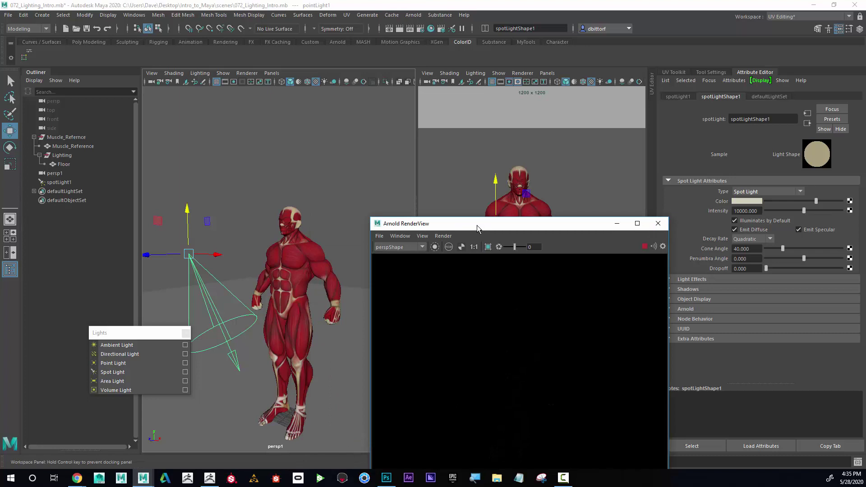
{"action": "left_click", "coordinate": [271, 73]}
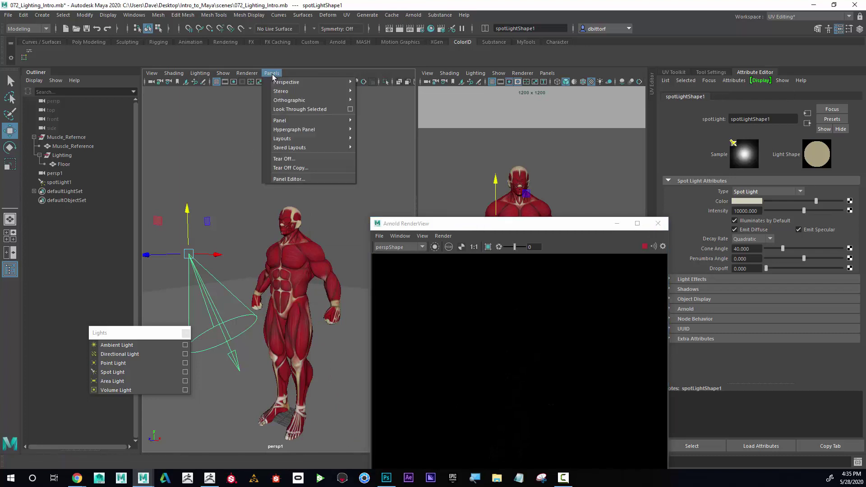
{"action": "left_click", "coordinate": [300, 109]}
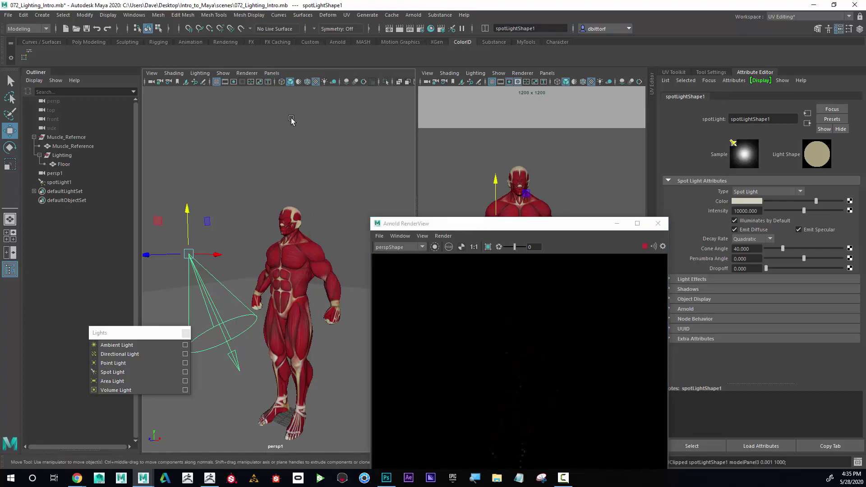
{"action": "right_click_drag", "start_coordinate": [333, 164], "coordinate": [215, 161], "text": "alt"}
{"action": "mouse_move", "coordinate": [215, 162]}
{"action": "left_mouse_down", "text": "alt"}
{"action": "mouse_move", "coordinate": [234, 174]}
{"action": "mouse_move", "coordinate": [221, 178]}
{"action": "left_mouse_up", "text": "alt"}
{"action": "right_click_drag", "start_coordinate": [222, 178], "coordinate": [239, 199], "text": "alt"}
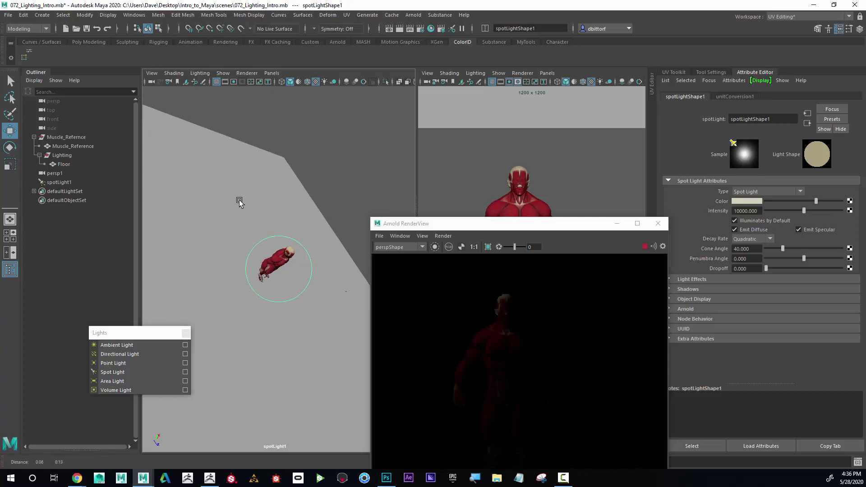
{"action": "left_click", "coordinate": [272, 74]}
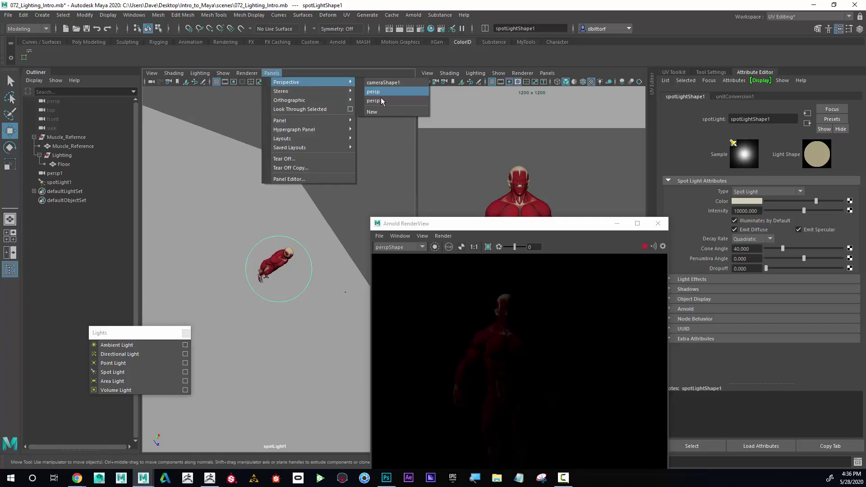
{"action": "left_click", "coordinate": [382, 102]}
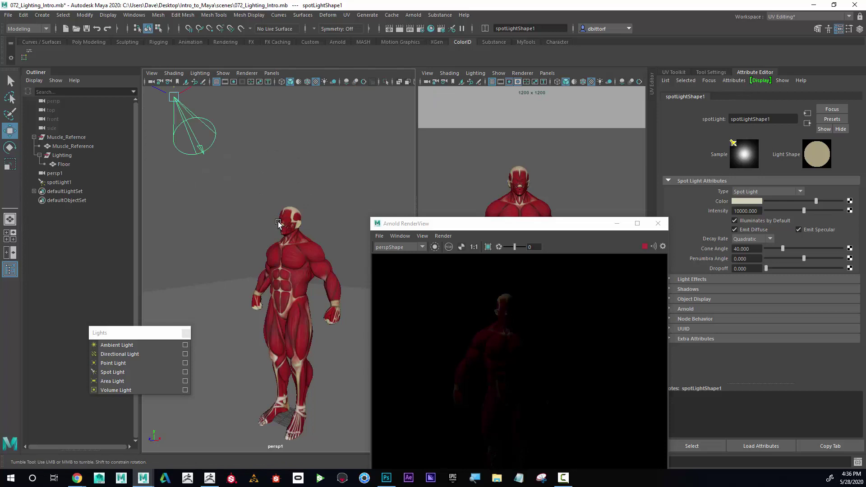
Set the spot light's intensity to 100000
{"action": "left_click_drag", "start_coordinate": [511, 221], "coordinate": [442, 109]}
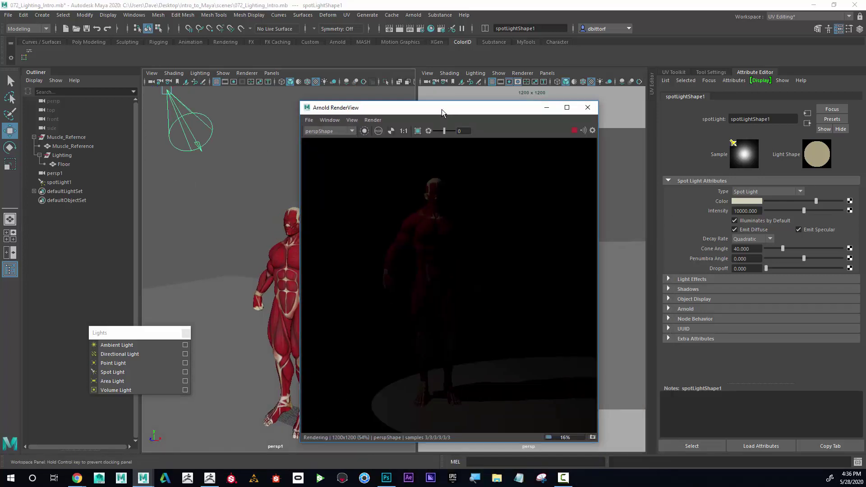
{"action": "left_click", "coordinate": [742, 214]}
{"action": "type", "text": "0"}
{"action": "key", "text": "Return"}
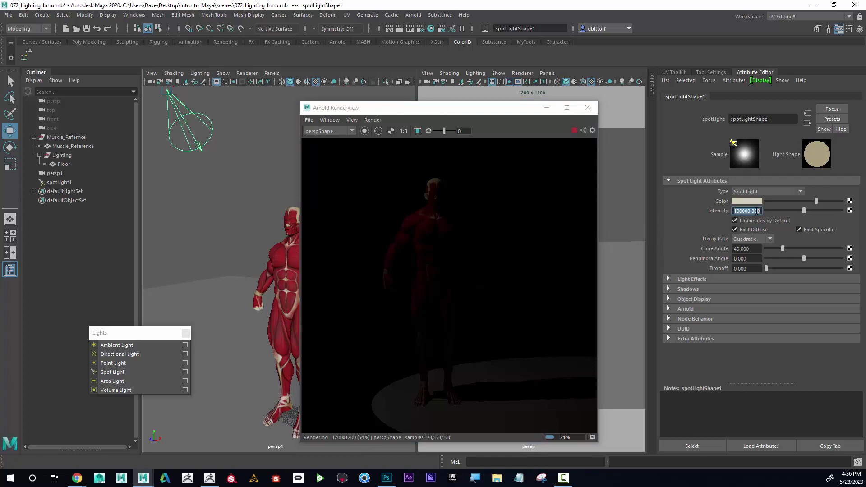
{"action": "left_click_drag", "start_coordinate": [485, 108], "coordinate": [475, 93]}
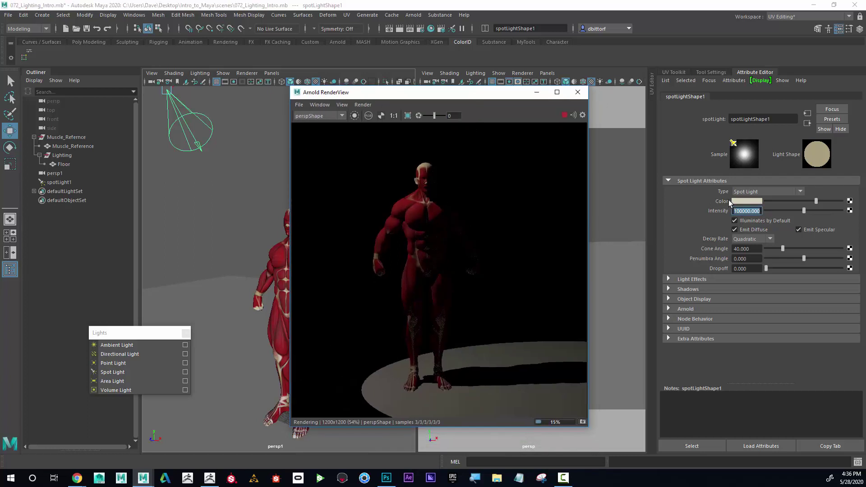
{"action": "left_click", "coordinate": [743, 210]}
Zoom the front view in on the character and raise the intensity to 1000000
{"action": "left_click_drag", "start_coordinate": [471, 92], "coordinate": [294, 150]}
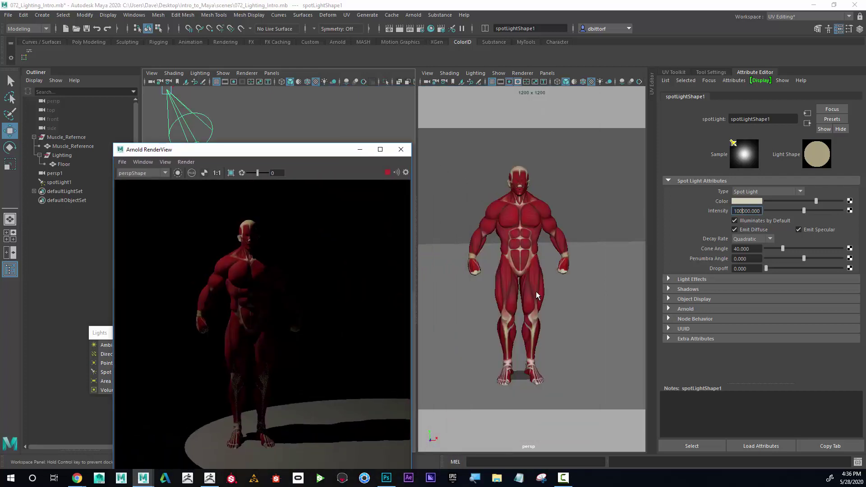
{"action": "right_click_drag", "start_coordinate": [545, 311], "coordinate": [624, 341], "text": "alt"}
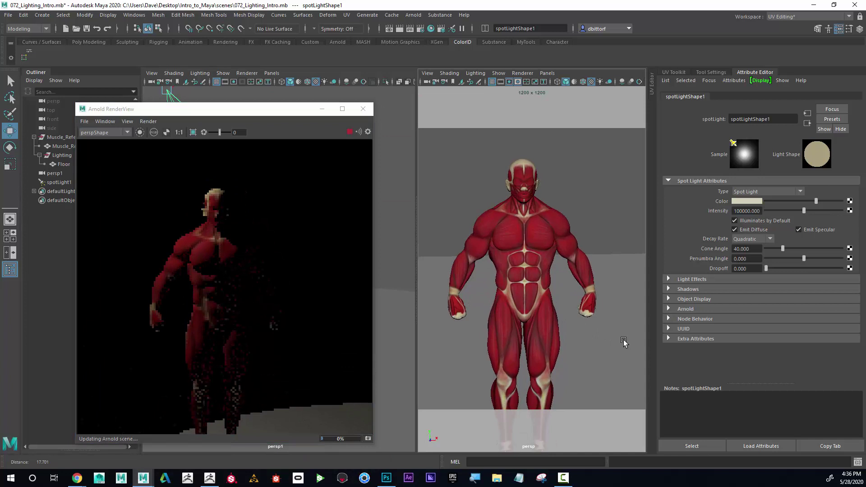
{"action": "right_click_drag", "start_coordinate": [555, 303], "coordinate": [575, 318], "text": "alt"}
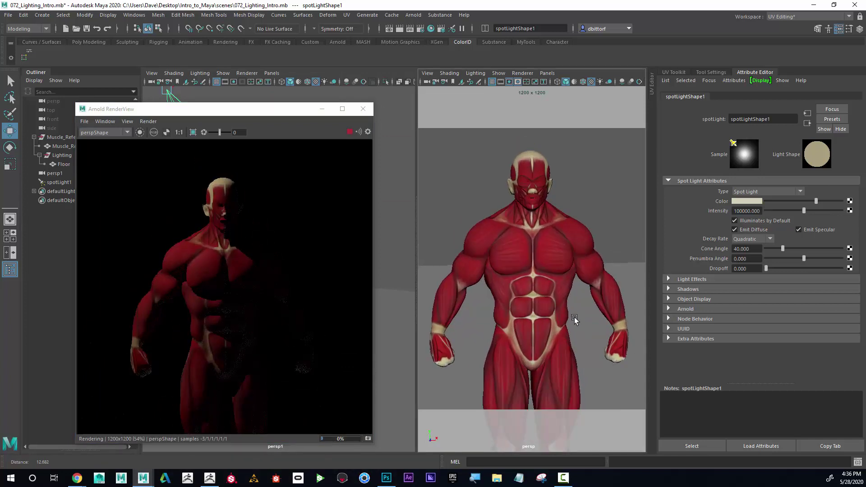
{"action": "left_click_drag", "start_coordinate": [262, 113], "coordinate": [450, 101]}
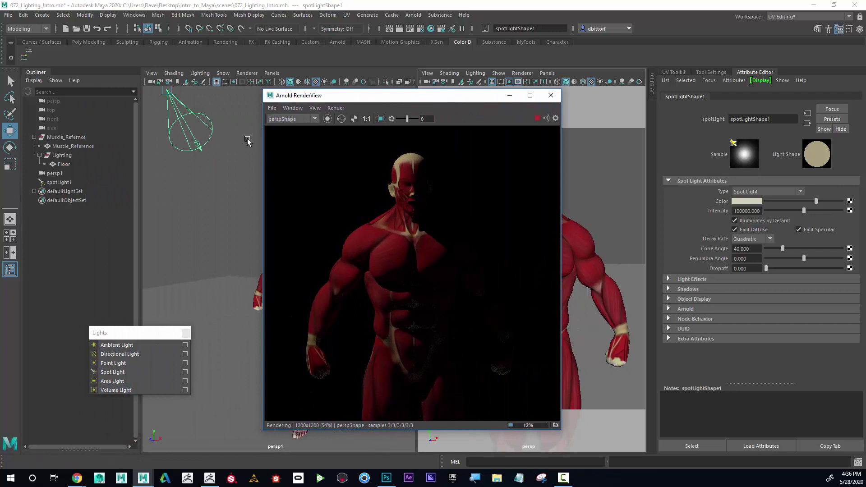
{"action": "left_click", "coordinate": [747, 211]}
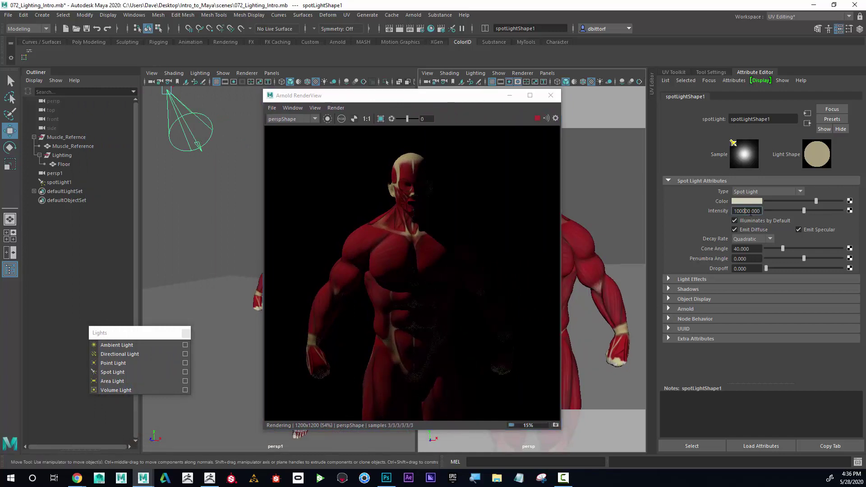
{"action": "type", "text": "0"}
{"action": "key", "text": "Return"}
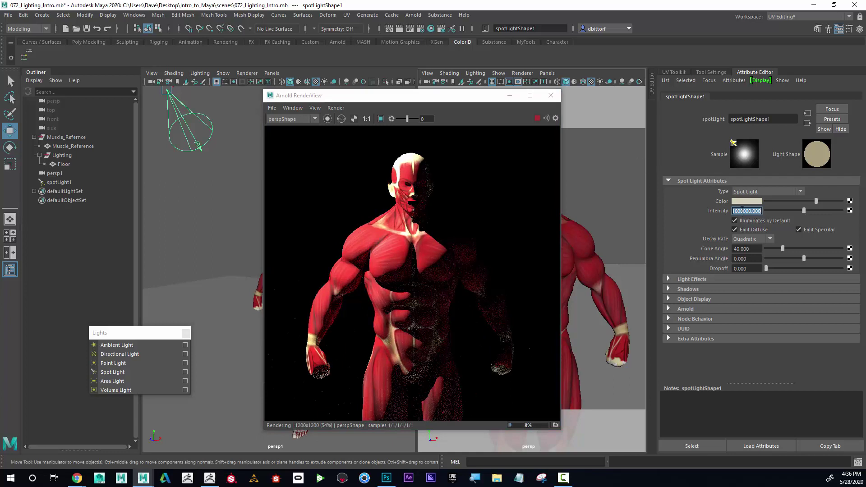
{"action": "left_click", "coordinate": [745, 210]}
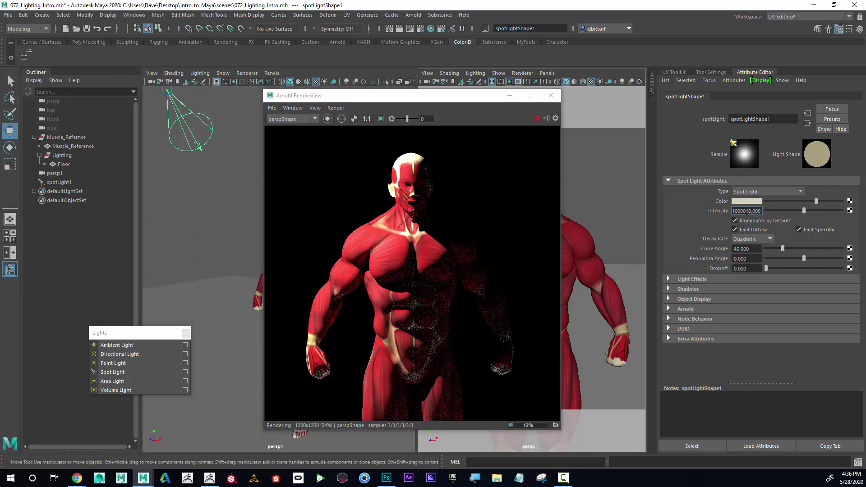
Drop the spot light intensity back to 100000 and rename its shape KeyLight
{"action": "key", "text": "BackSpace"}
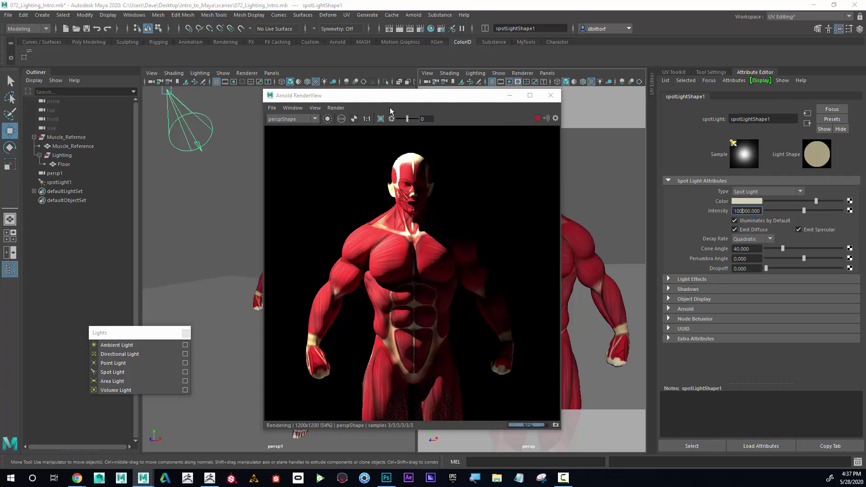
{"action": "left_click_drag", "start_coordinate": [507, 99], "coordinate": [507, 108]}
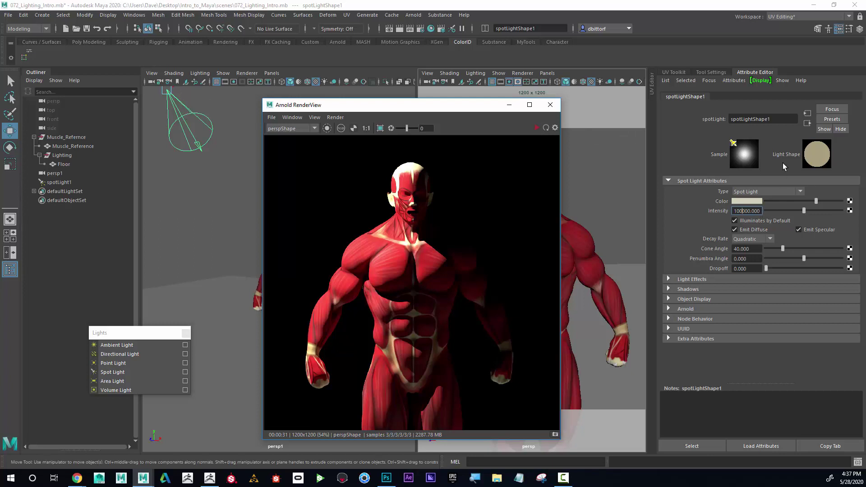
{"action": "left_click_drag", "start_coordinate": [777, 122], "coordinate": [717, 121]}
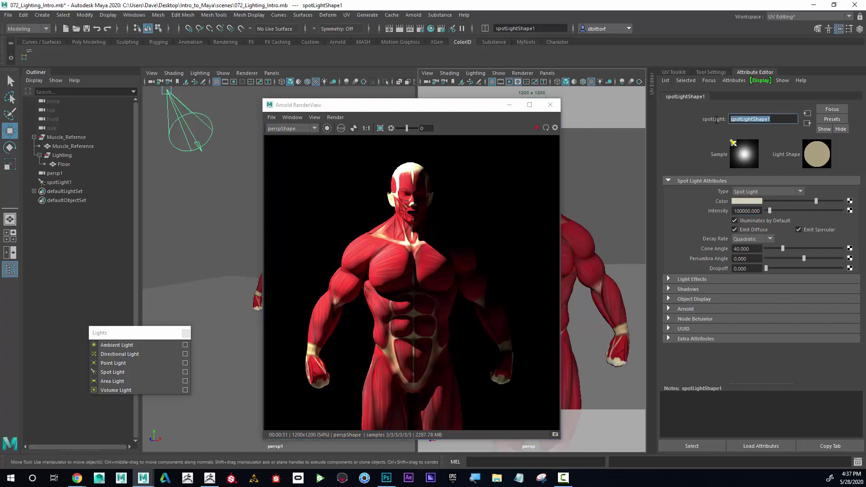
{"action": "type", "text": "KeyLight"}
{"action": "key", "text": "Return"}
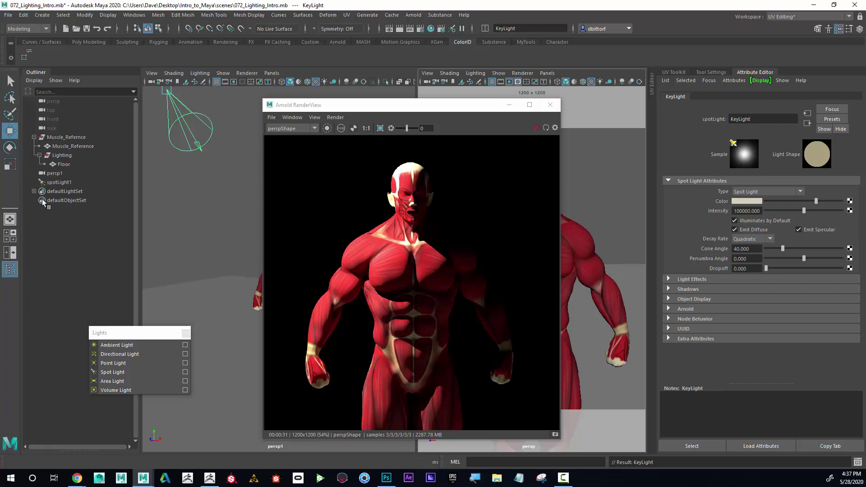
Create a second spot light, spotLight2, from the Create > Lights menu
{"action": "left_click_drag", "start_coordinate": [407, 108], "coordinate": [533, 100]}
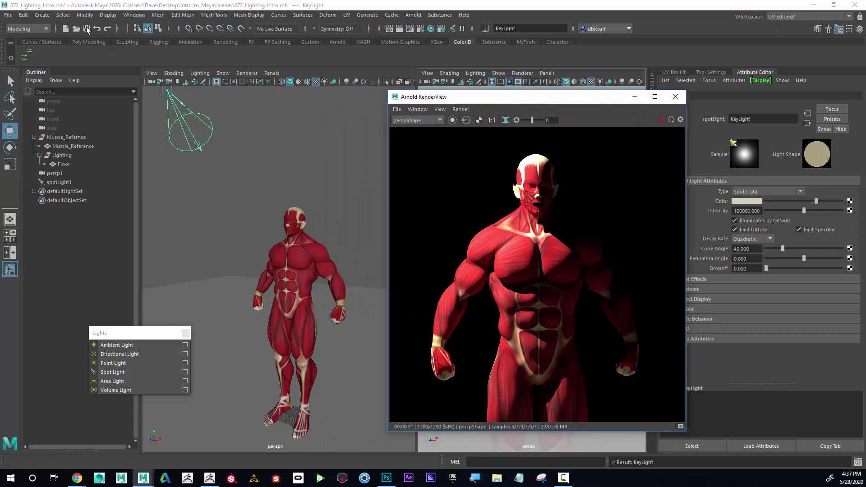
{"action": "left_click", "coordinate": [42, 15]}
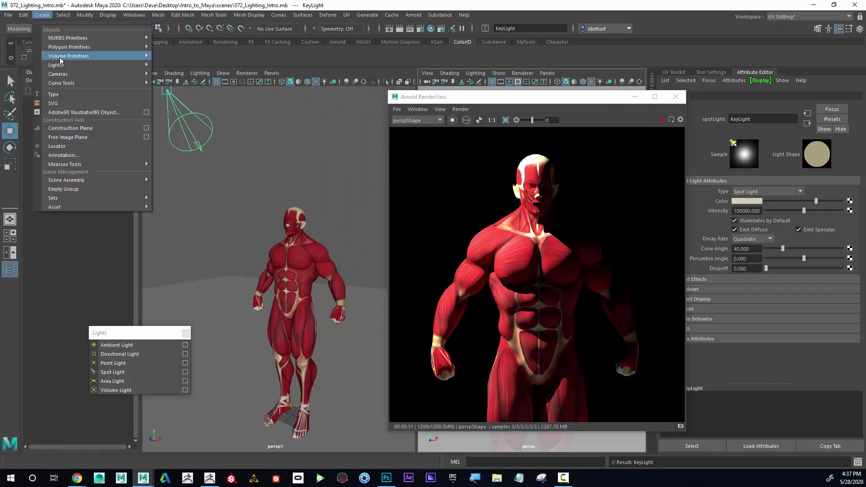
{"action": "mouse_move", "coordinate": [61, 58]}
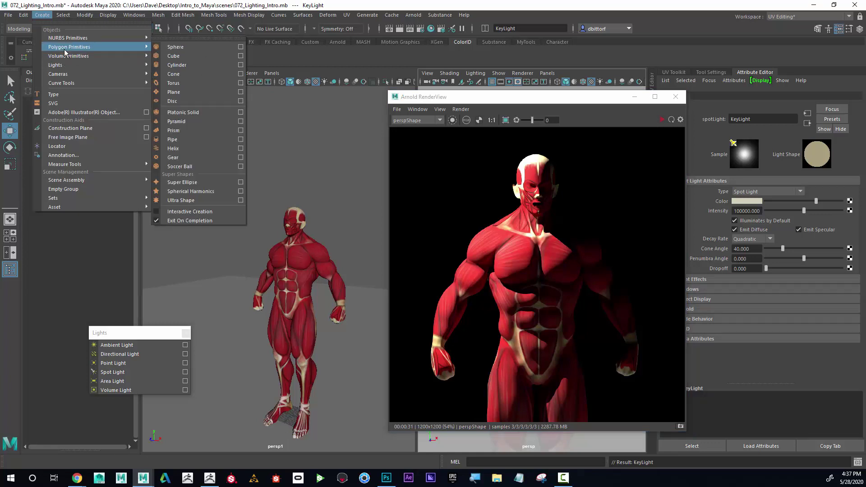
{"action": "mouse_move", "coordinate": [118, 64]}
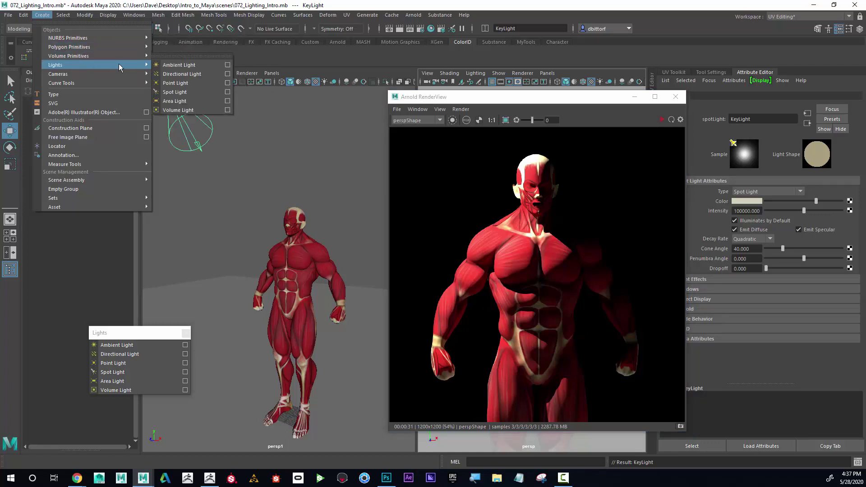
{"action": "left_click", "coordinate": [182, 93]}
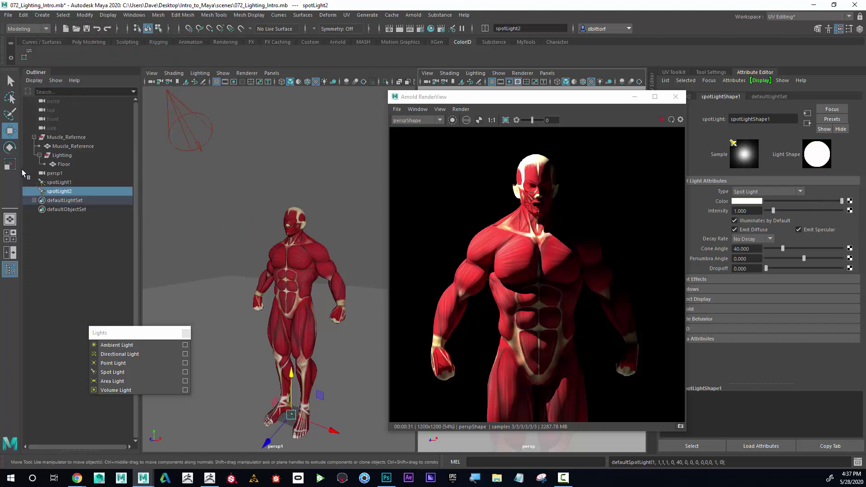
Scale up spotLight2 and, looking through it, aim it at the character from the side
{"action": "key", "text": "r"}
{"action": "left_click_drag", "start_coordinate": [292, 415], "coordinate": [370, 403]}
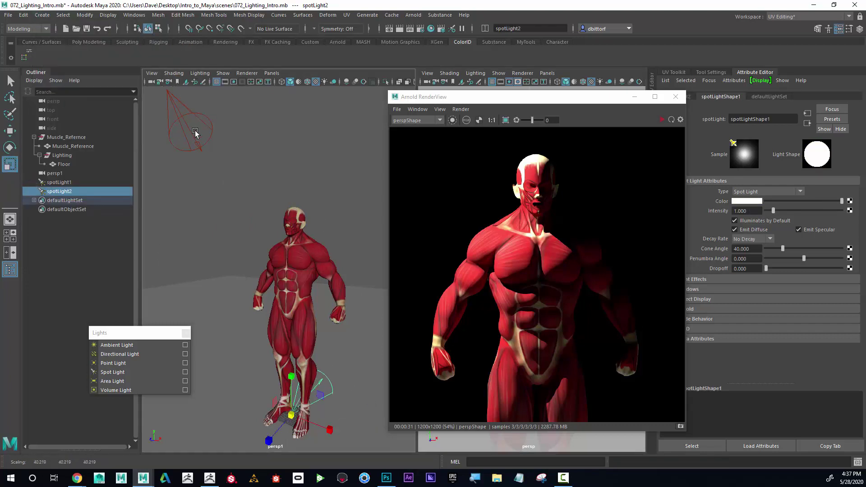
{"action": "left_click", "coordinate": [272, 73]}
{"action": "left_click", "coordinate": [291, 110]}
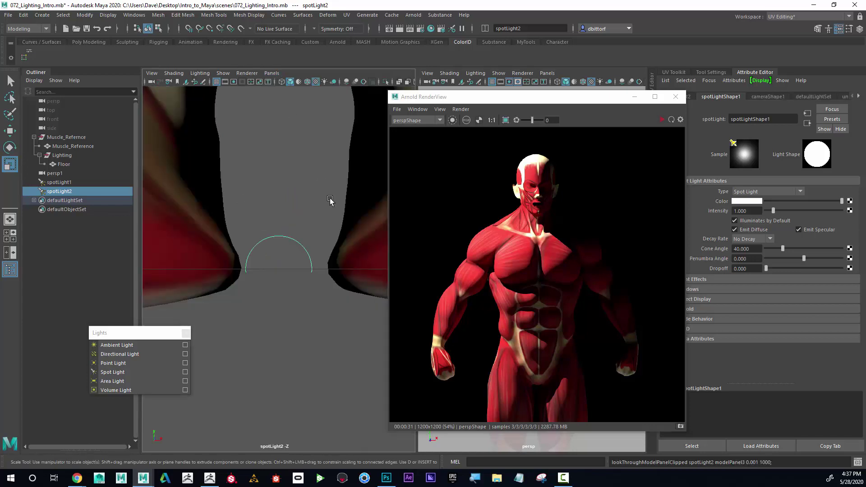
{"action": "scroll", "coordinate": [327, 226], "scroll_direction": "down", "scroll_amount": 10}
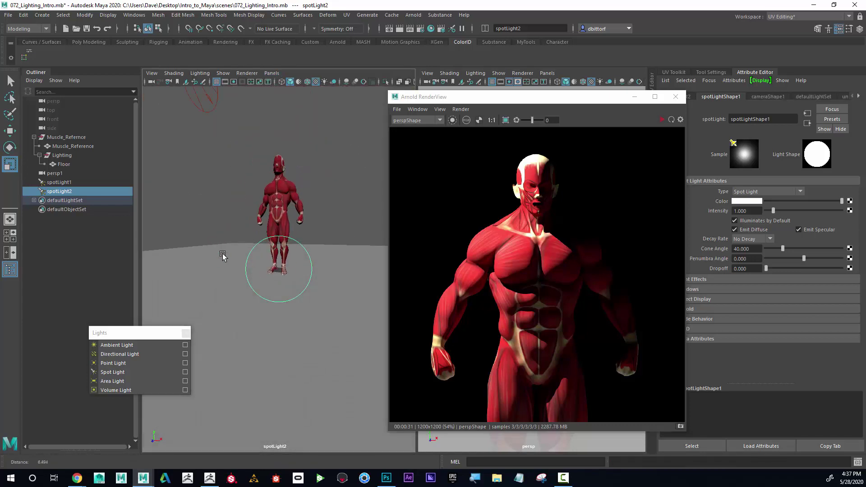
{"action": "left_click_drag", "start_coordinate": [331, 251], "coordinate": [292, 261], "text": "alt"}
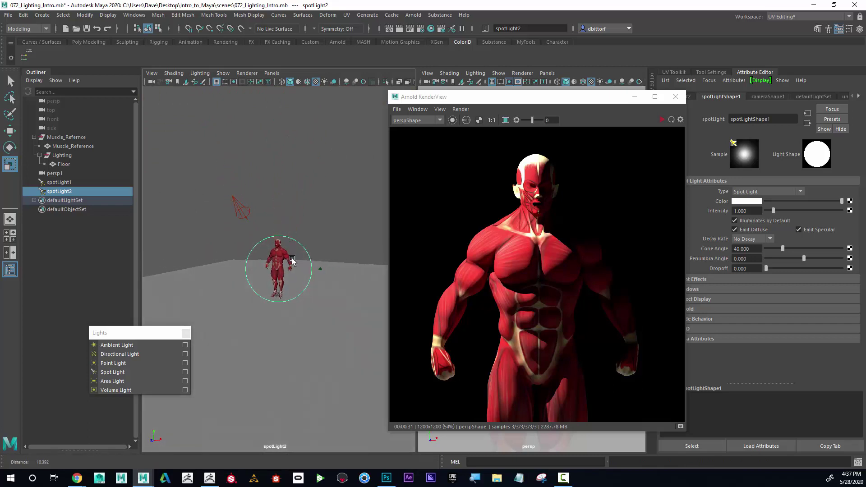
Switch the viewport back to persp1 and orbit to show the new light
{"action": "left_click", "coordinate": [271, 73]}
{"action": "mouse_move", "coordinate": [357, 87]}
{"action": "left_click", "coordinate": [375, 101]}
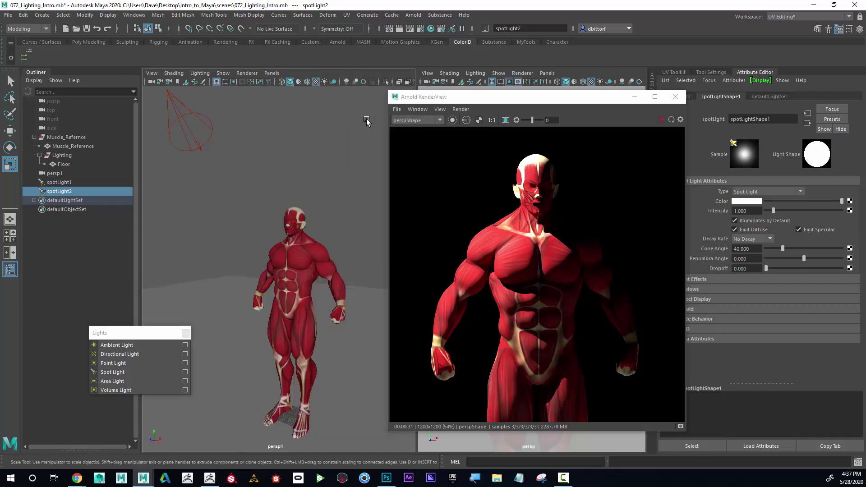
{"action": "left_click_drag", "start_coordinate": [306, 245], "coordinate": [222, 207], "text": "alt"}
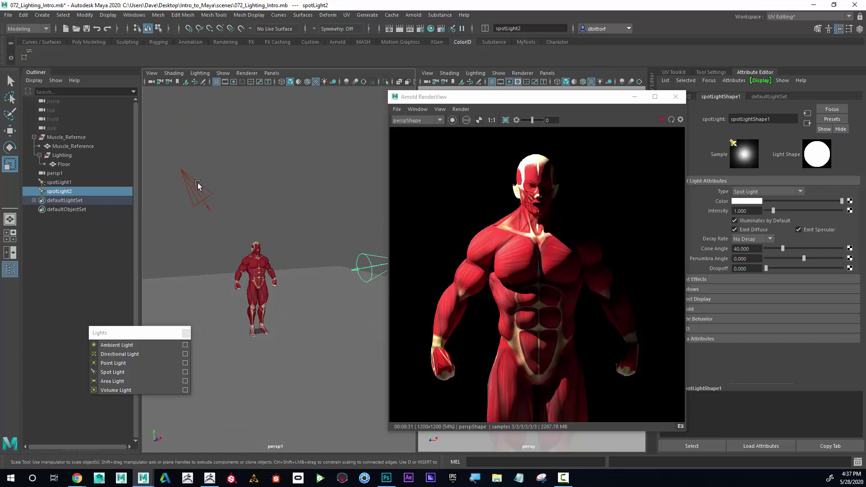
{"action": "left_click_drag", "start_coordinate": [210, 219], "coordinate": [244, 245], "text": "alt"}
Rename spotLight2's shape node FillLight in the Attribute Editor
{"action": "double_click", "coordinate": [763, 119]}
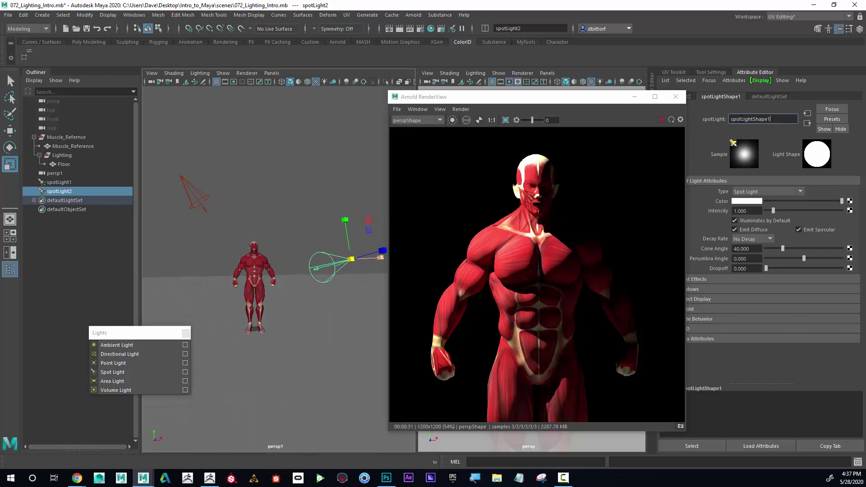
{"action": "type", "text": "FillLight"}
{"action": "key", "text": "Return"}
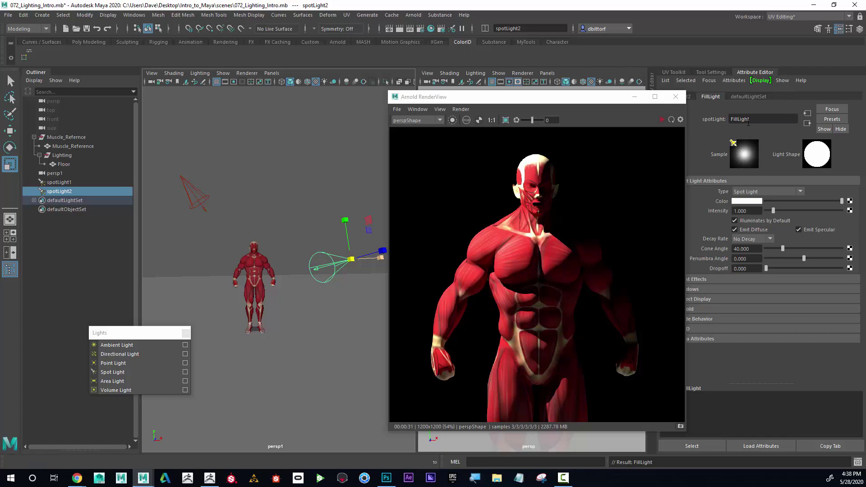
In the Outliner, rename spotLight1 to KeyLight and spotLight2 to FillLight
{"action": "left_click", "coordinate": [66, 183]}
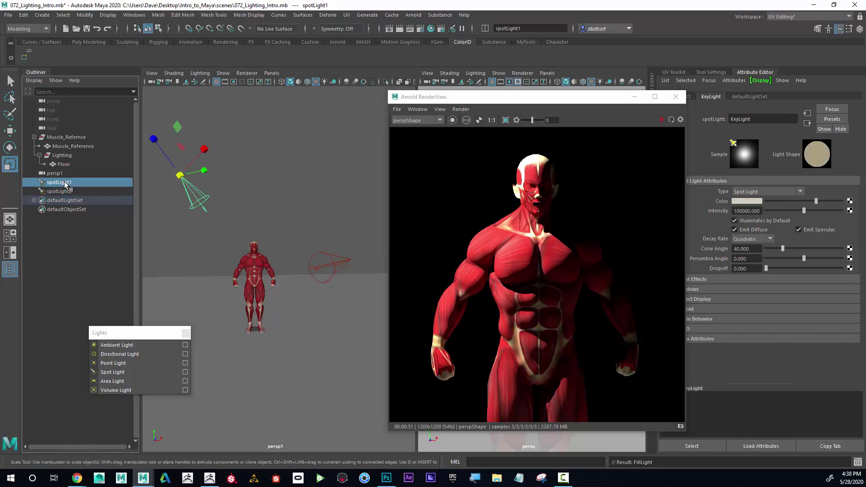
{"action": "double_click", "coordinate": [65, 183]}
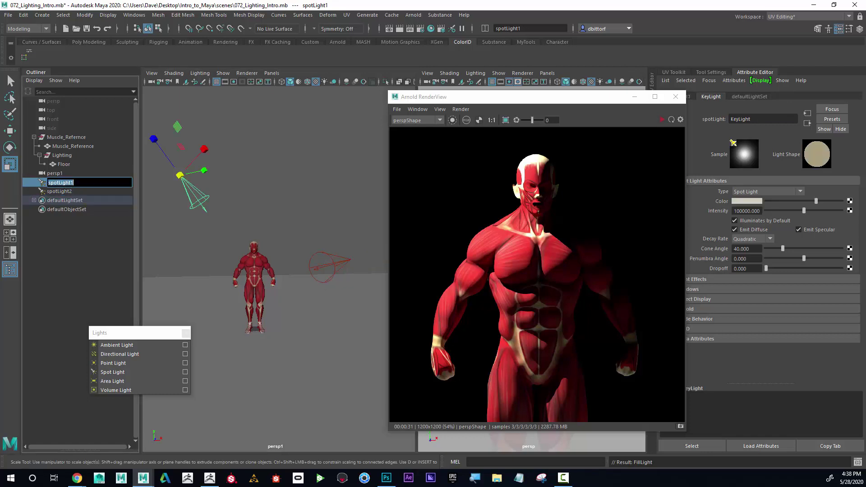
{"action": "type", "text": "KeyLight"}
{"action": "key", "text": "Return"}
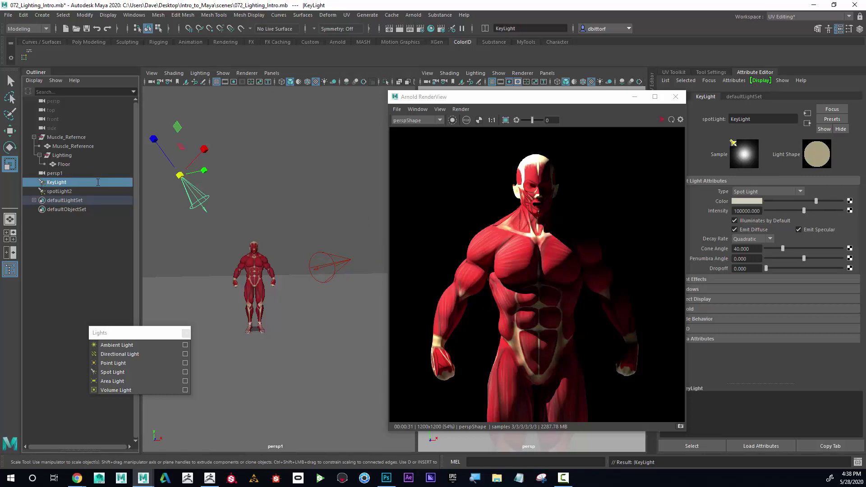
{"action": "double_click", "coordinate": [73, 192]}
{"action": "type", "text": "FillLight"}
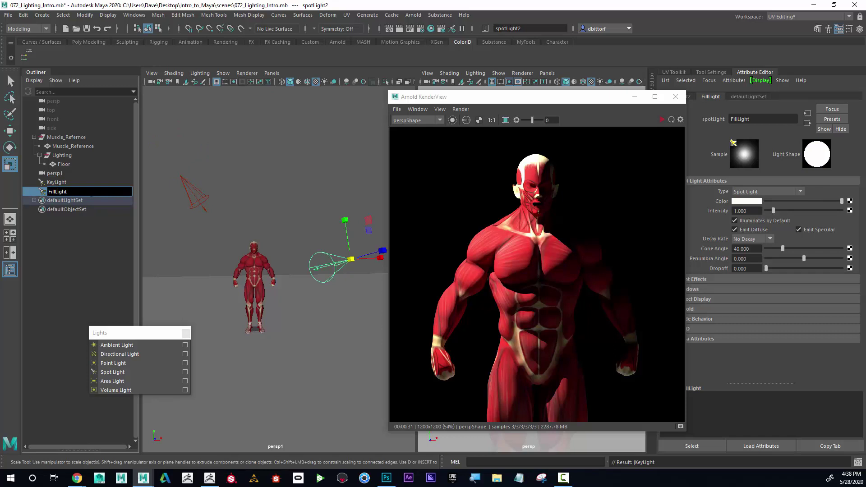
{"action": "key", "text": "Return"}
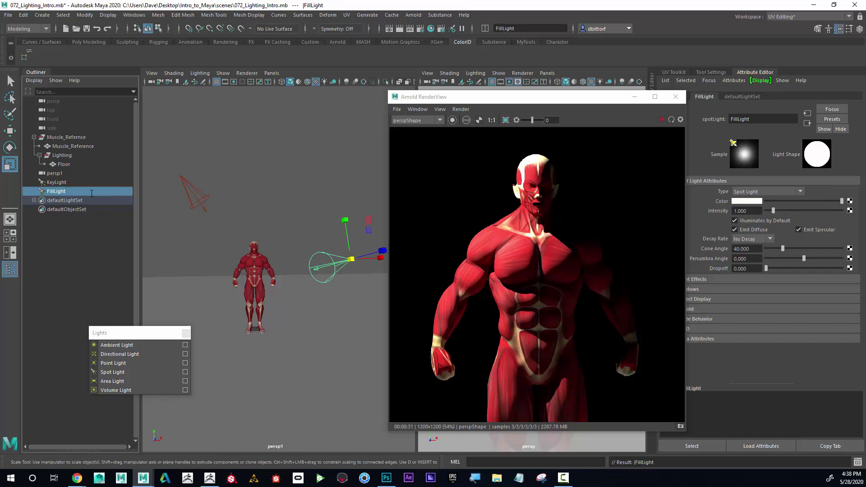
Give FillLight Quadratic decay with intensity 10000 and refresh the render
{"action": "left_click_drag", "start_coordinate": [496, 96], "coordinate": [459, 94]}
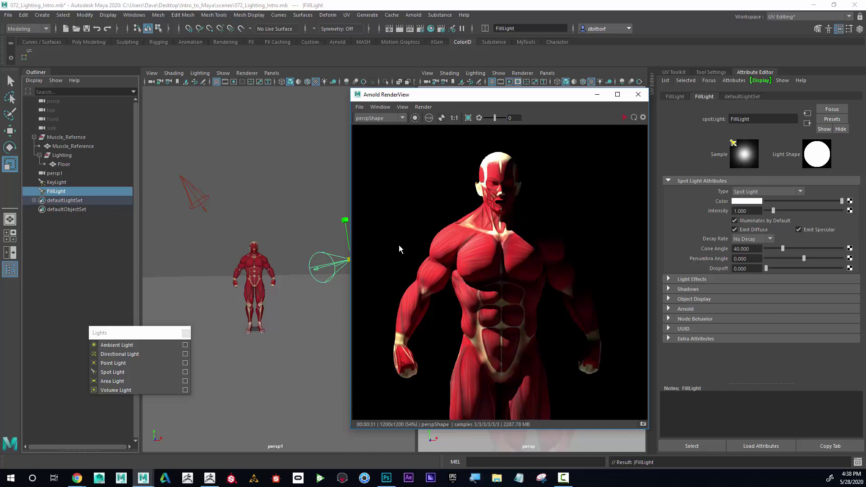
{"action": "left_click", "coordinate": [737, 212]}
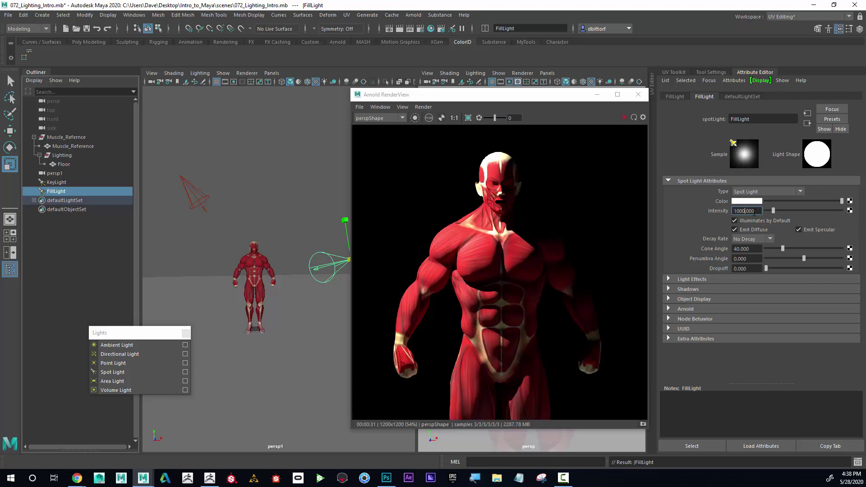
{"action": "key", "text": "Return"}
{"action": "left_click", "coordinate": [756, 239]}
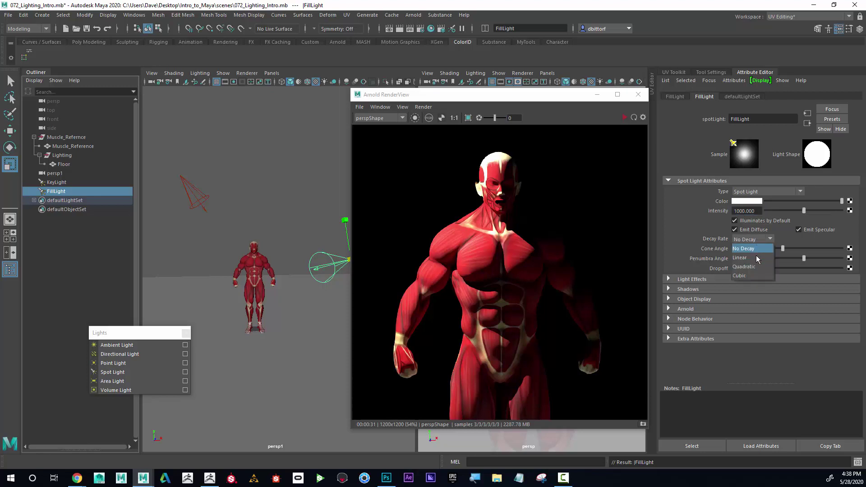
{"action": "left_click", "coordinate": [759, 266]}
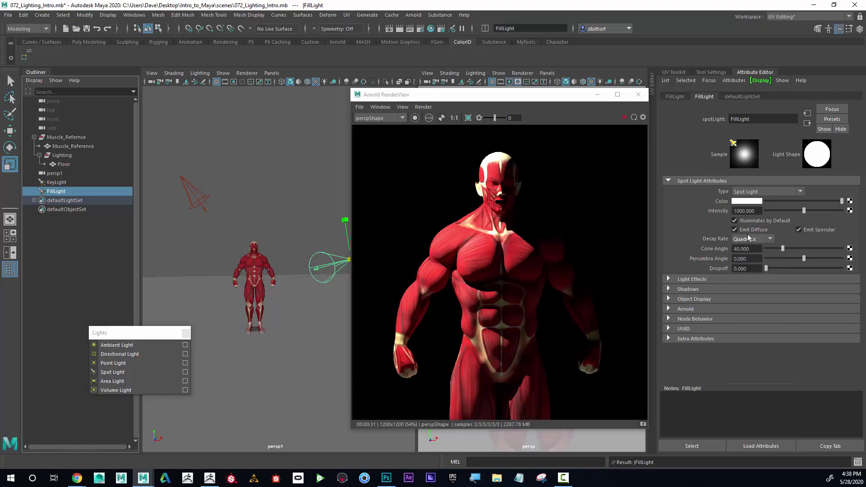
{"action": "double_click", "coordinate": [743, 211]}
{"action": "left_click", "coordinate": [625, 117]}
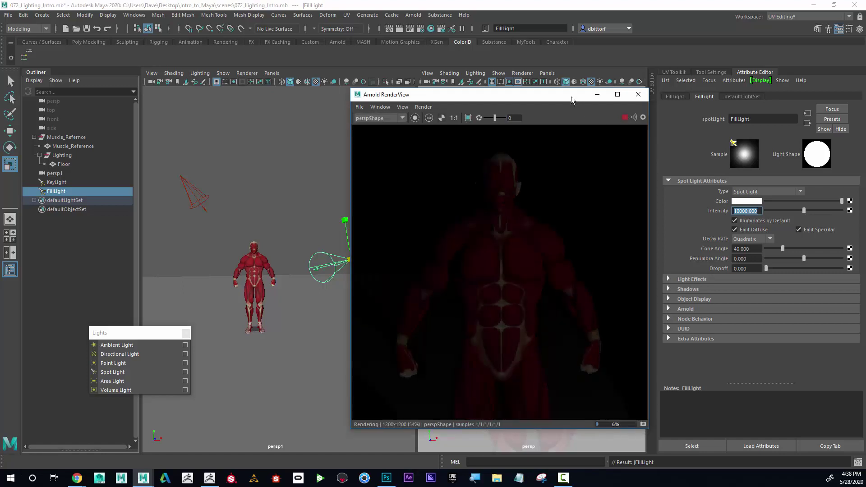
{"action": "left_click_drag", "start_coordinate": [572, 100], "coordinate": [558, 100]}
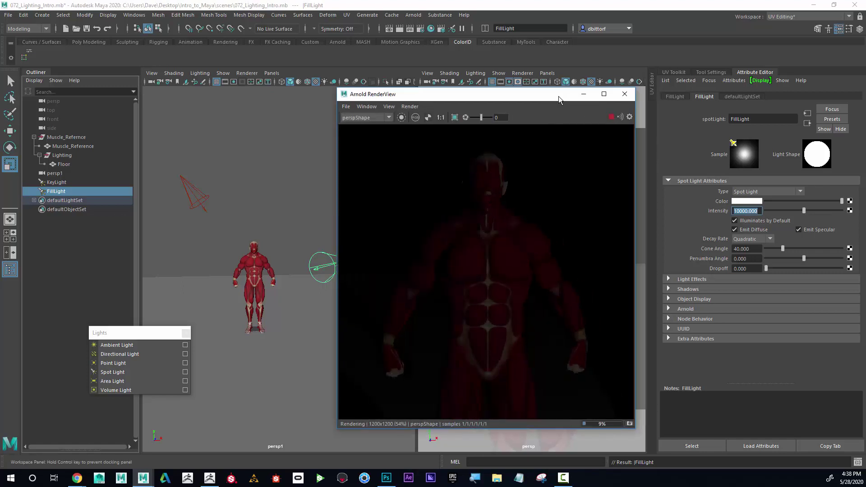
Select KeyLight and raise its intensity to 1000000
{"action": "left_click", "coordinate": [187, 188]}
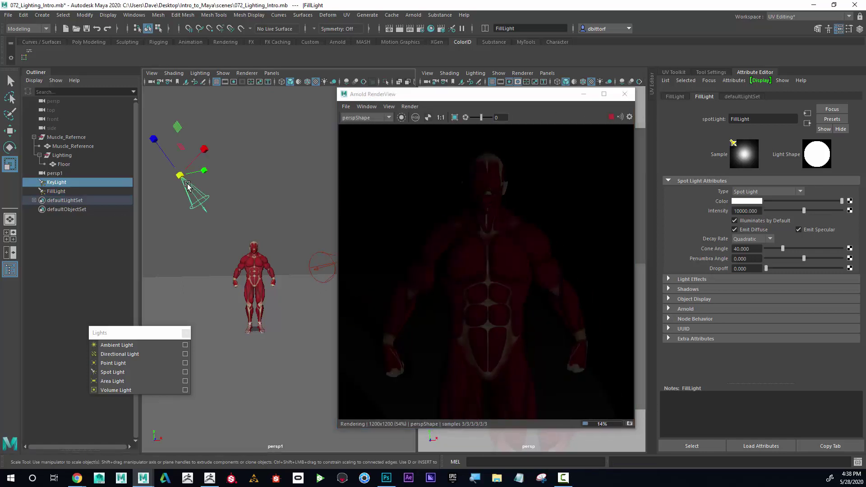
{"action": "left_click", "coordinate": [745, 211]}
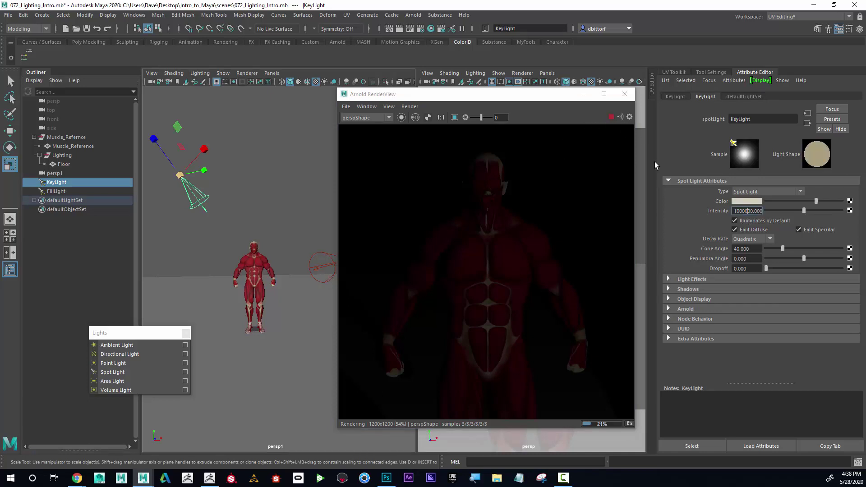
{"action": "type", "text": "0"}
{"action": "key", "text": "Return"}
Stop and close the RenderView, then reopen Arnold RenderView and start an IPR render
{"action": "left_click", "coordinate": [612, 118]}
{"action": "left_click", "coordinate": [625, 95]}
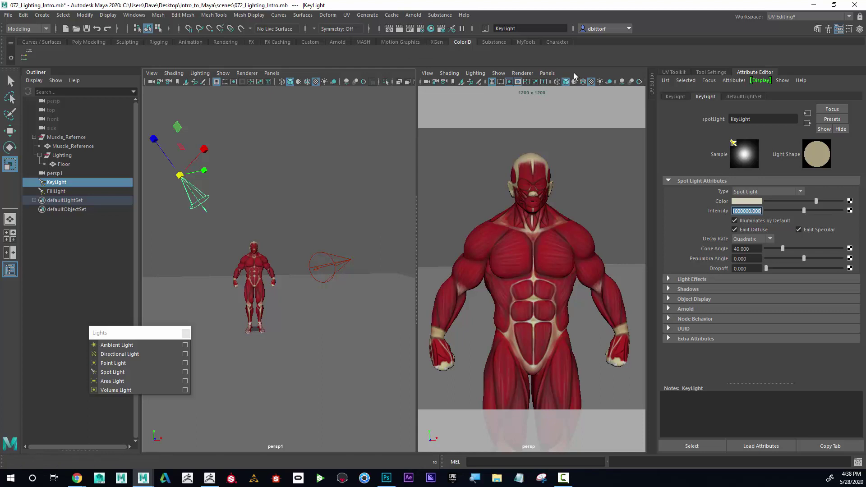
{"action": "left_click", "coordinate": [413, 15]}
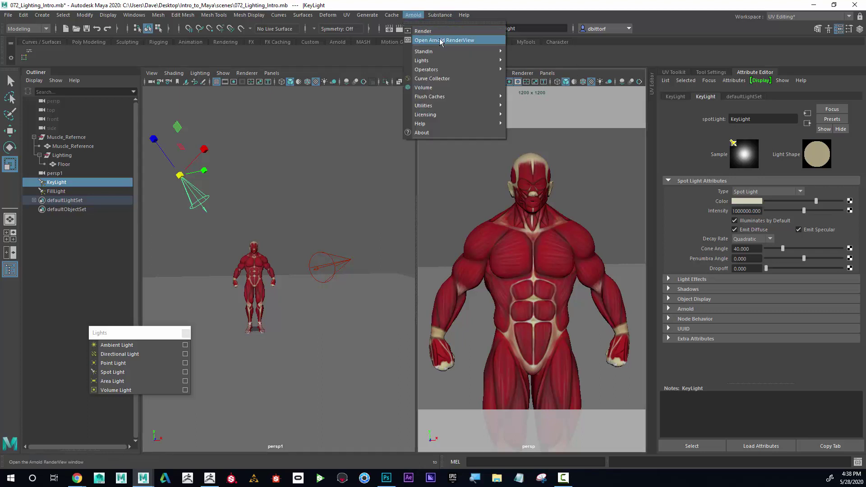
{"action": "left_click", "coordinate": [440, 40]}
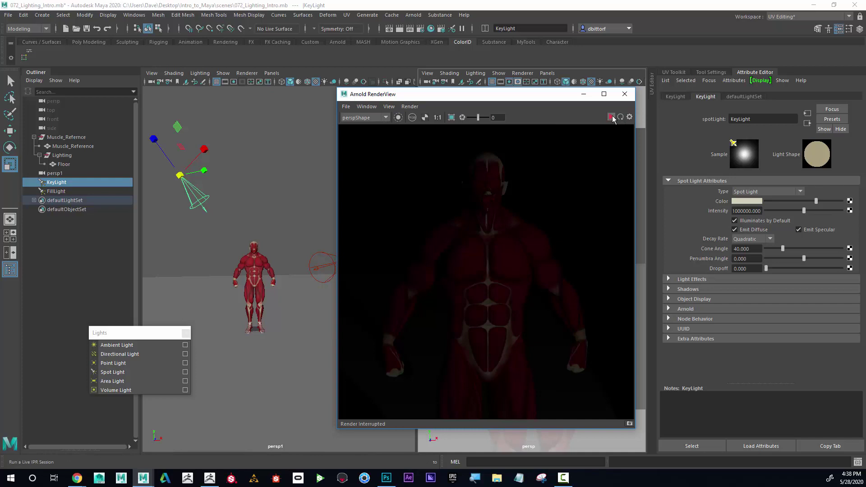
{"action": "left_click", "coordinate": [612, 118]}
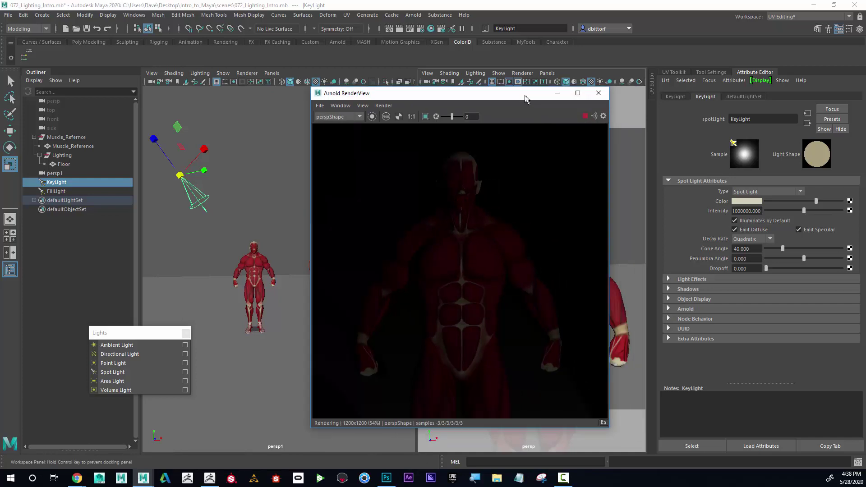
{"action": "left_click_drag", "start_coordinate": [524, 96], "coordinate": [515, 96]}
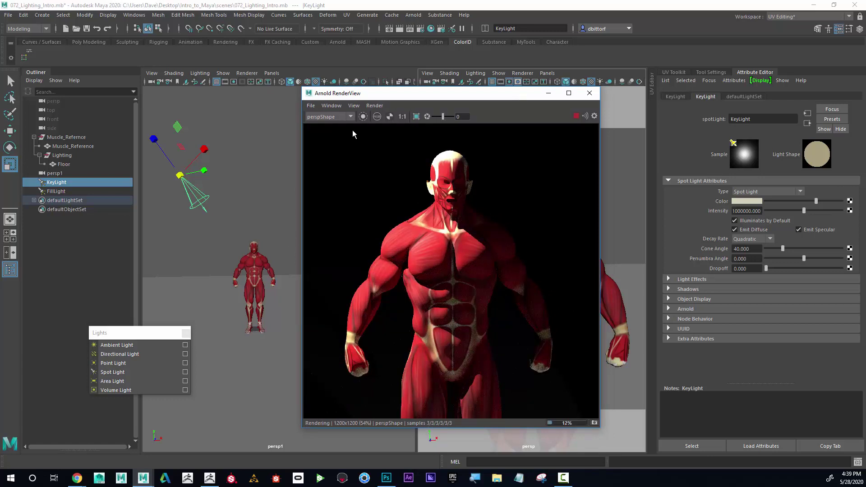
Select FillLight and raise its intensity from 10000 to 100000
{"action": "left_click_drag", "start_coordinate": [373, 100], "coordinate": [450, 92]}
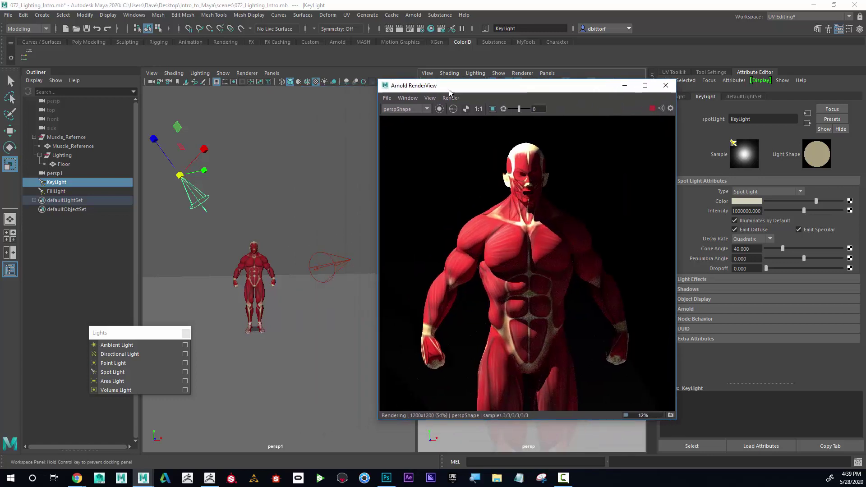
{"action": "left_click", "coordinate": [332, 257]}
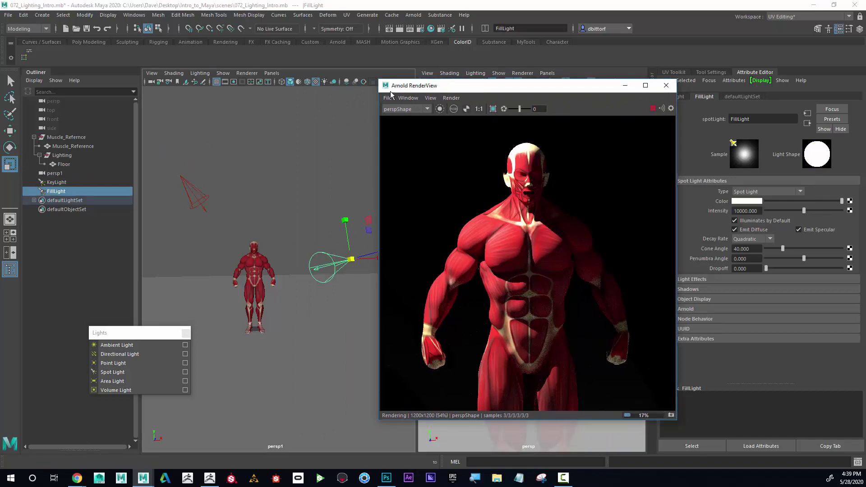
{"action": "left_click_drag", "start_coordinate": [493, 87], "coordinate": [391, 92]}
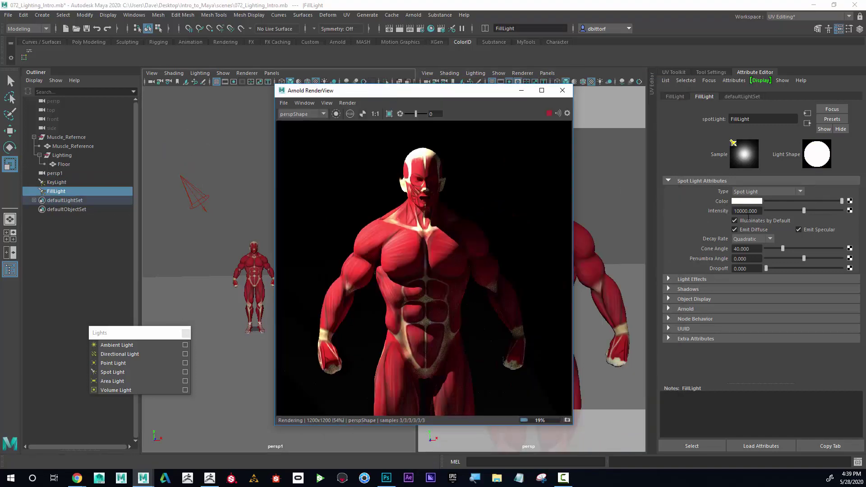
{"action": "left_click", "coordinate": [743, 211]}
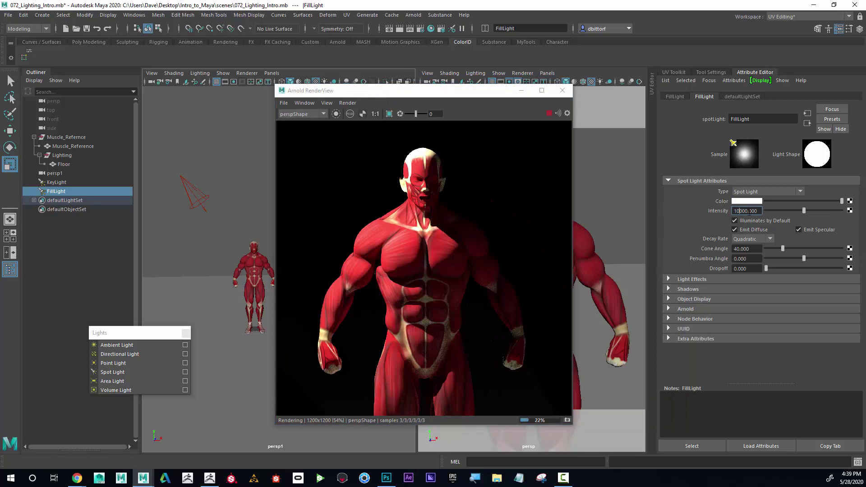
{"action": "type", "text": "0"}
{"action": "key", "text": "Return"}
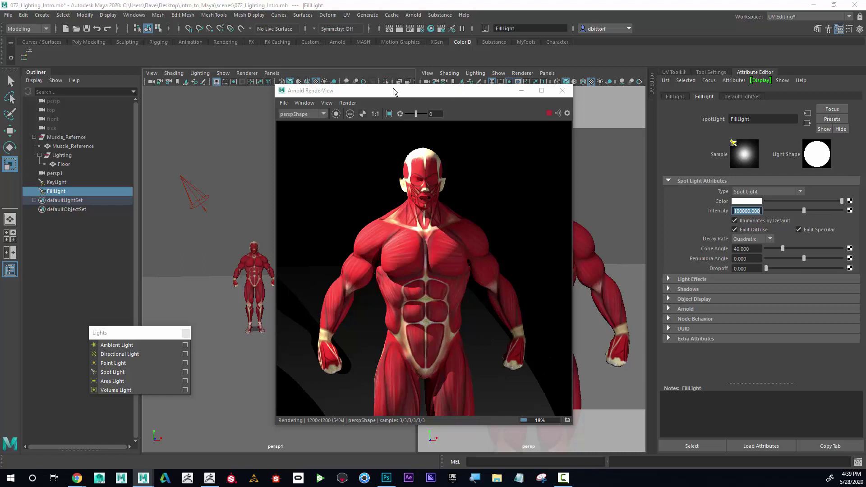
Dolly and pan the persp view to frame the whole figure, feet included
{"action": "left_click_drag", "start_coordinate": [393, 89], "coordinate": [245, 83]}
{"action": "right_click_drag", "start_coordinate": [576, 308], "coordinate": [524, 305], "text": "alt"}
{"action": "middle_click_drag", "start_coordinate": [523, 304], "coordinate": [533, 271], "text": "alt"}
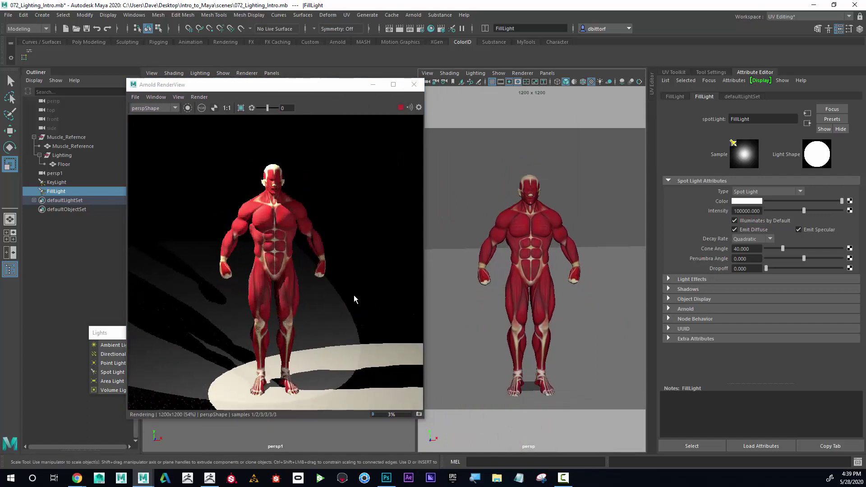
{"action": "left_click", "coordinate": [330, 283]}
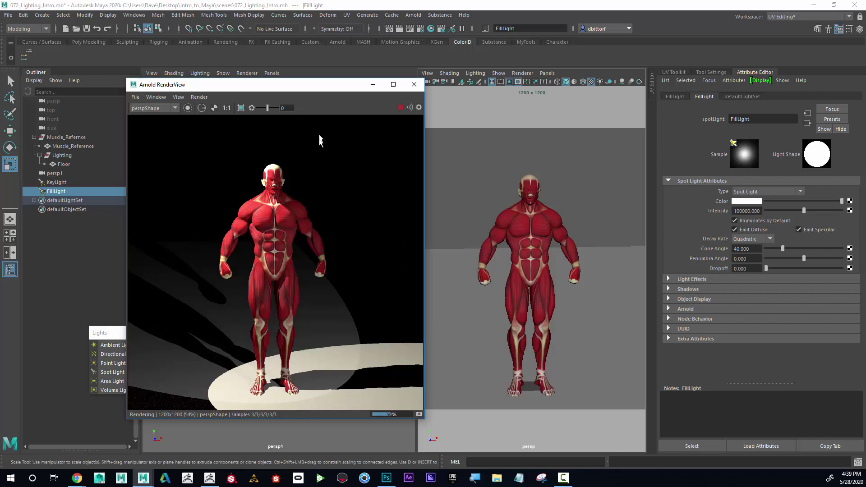
Turn off Cast Shadows in the FillLight's Arnold settings
{"action": "left_click_drag", "start_coordinate": [317, 85], "coordinate": [313, 110]}
{"action": "left_click", "coordinate": [673, 310]}
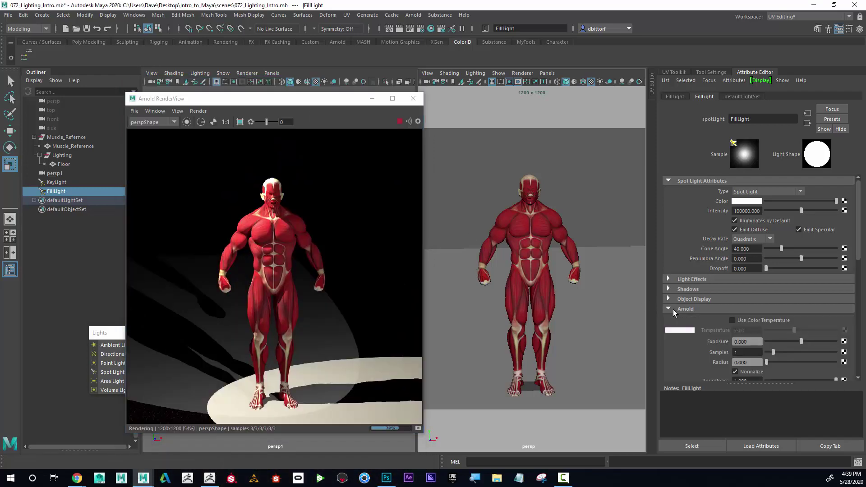
{"action": "scroll", "coordinate": [756, 333], "scroll_direction": "down", "scroll_amount": 5}
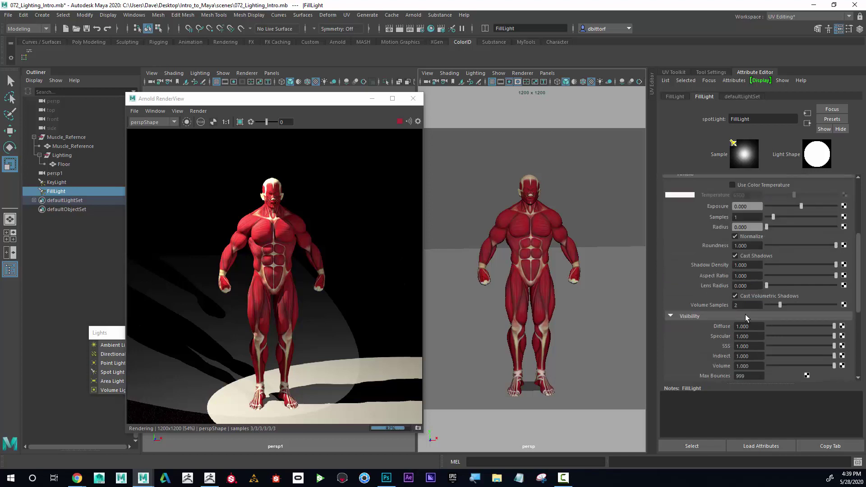
{"action": "left_click", "coordinate": [736, 256]}
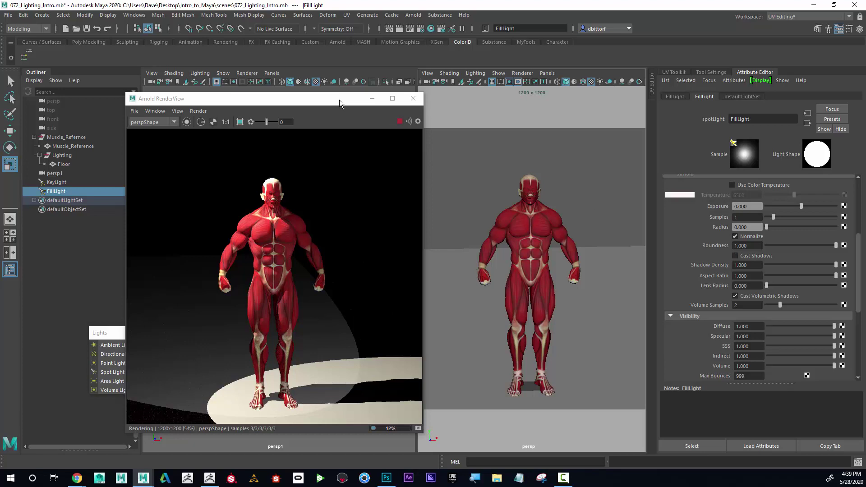
Set the FillLight's Penumbra Angle to 10 for a softer spotlight edge
{"action": "left_click_drag", "start_coordinate": [339, 99], "coordinate": [415, 175]}
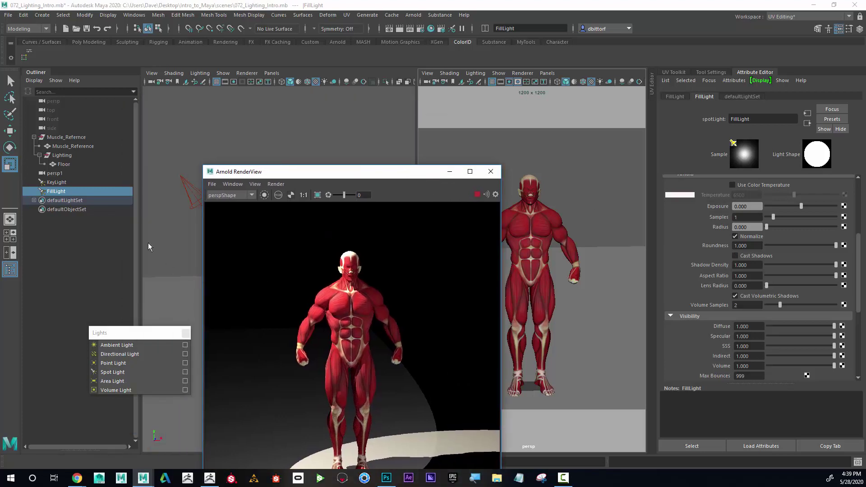
{"action": "scroll", "coordinate": [777, 231], "scroll_direction": "up", "scroll_amount": 5}
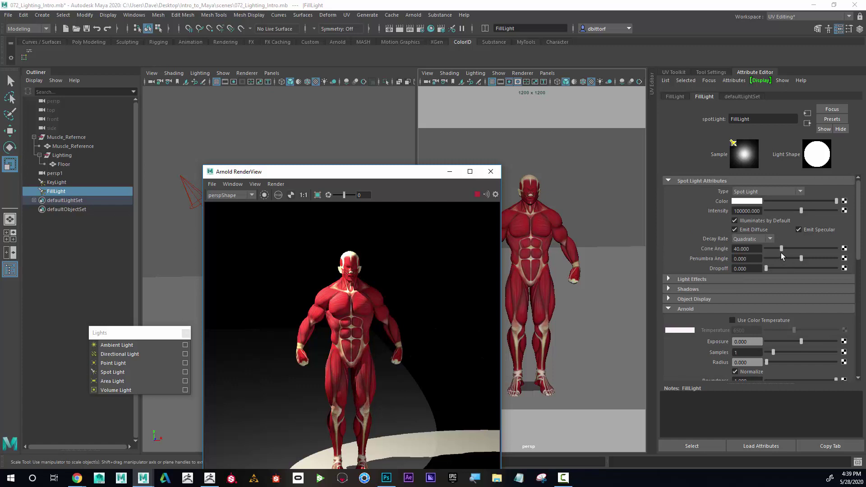
{"action": "left_click_drag", "start_coordinate": [801, 257], "coordinate": [838, 260]}
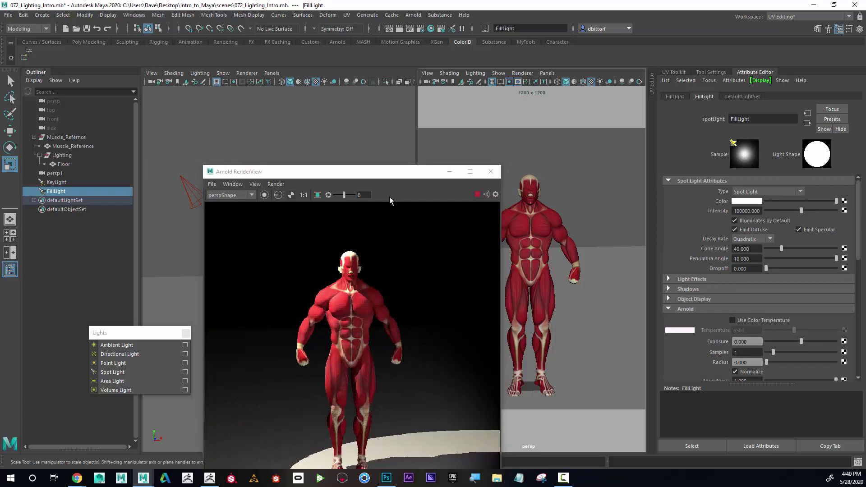
{"action": "left_click_drag", "start_coordinate": [394, 175], "coordinate": [386, 107]}
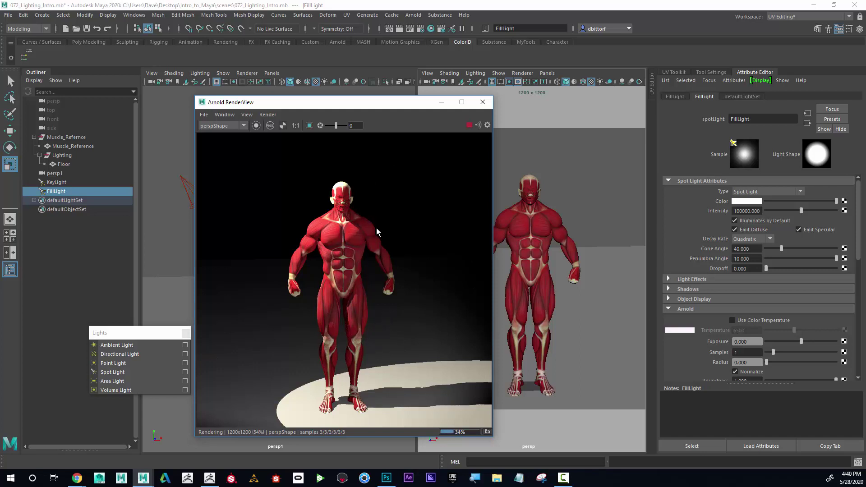
{"action": "left_click_drag", "start_coordinate": [404, 104], "coordinate": [545, 95]}
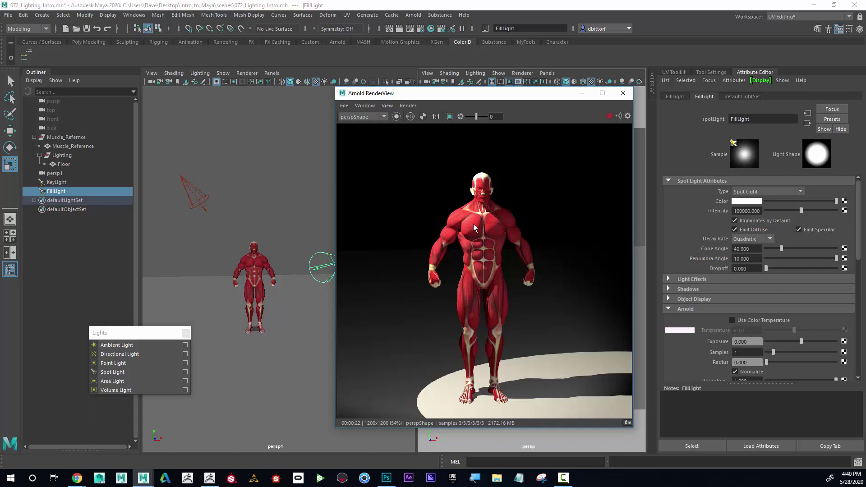
{"action": "left_click", "coordinate": [320, 253]}
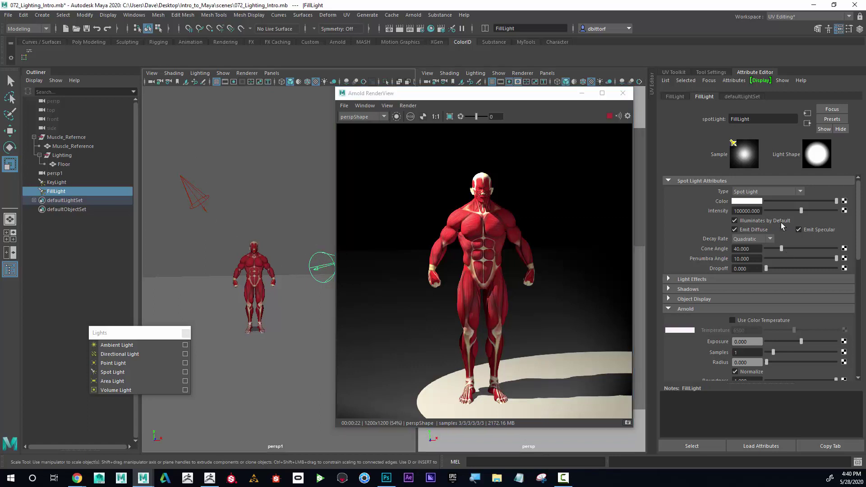
{"action": "left_click_drag", "start_coordinate": [793, 212], "coordinate": [765, 212]}
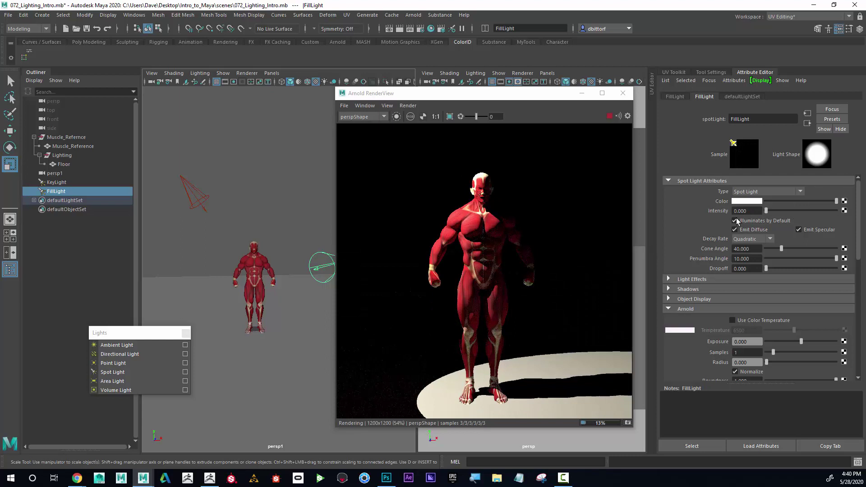
{"action": "key", "text": "ctrl+z"}
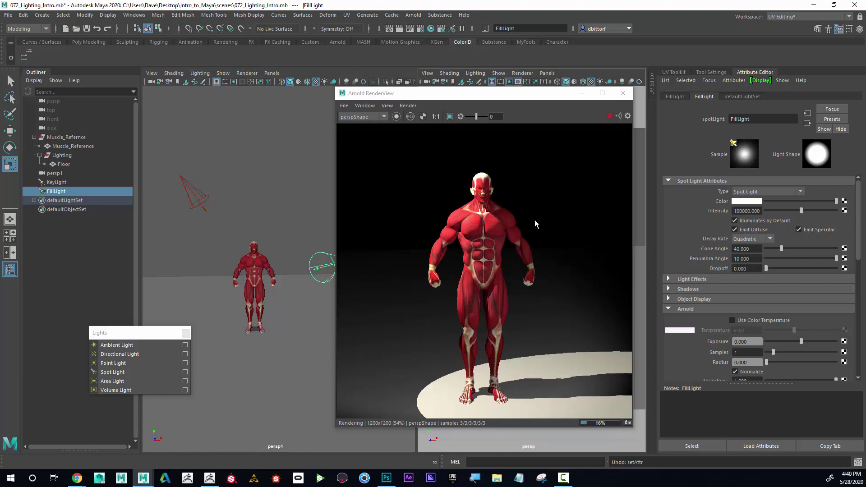
Create a directional light, scale it up and rotate it toward the figure
{"action": "left_click", "coordinate": [42, 15]}
{"action": "mouse_move", "coordinate": [64, 66]}
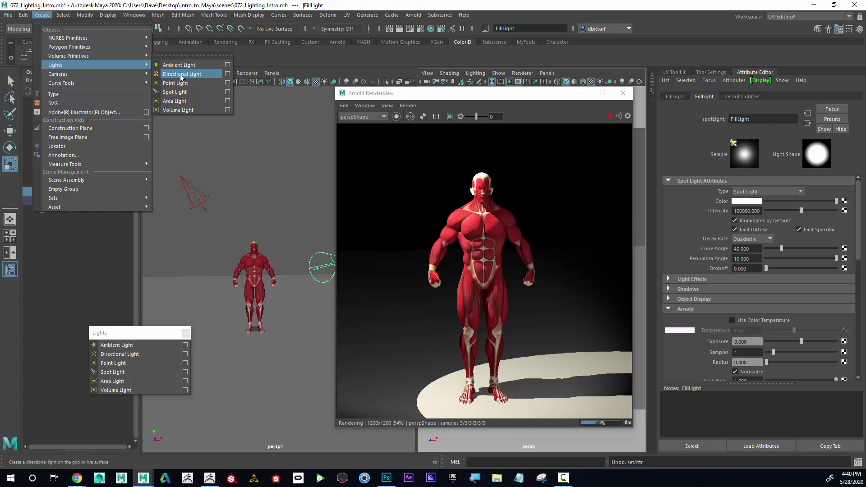
{"action": "left_click", "coordinate": [181, 75]}
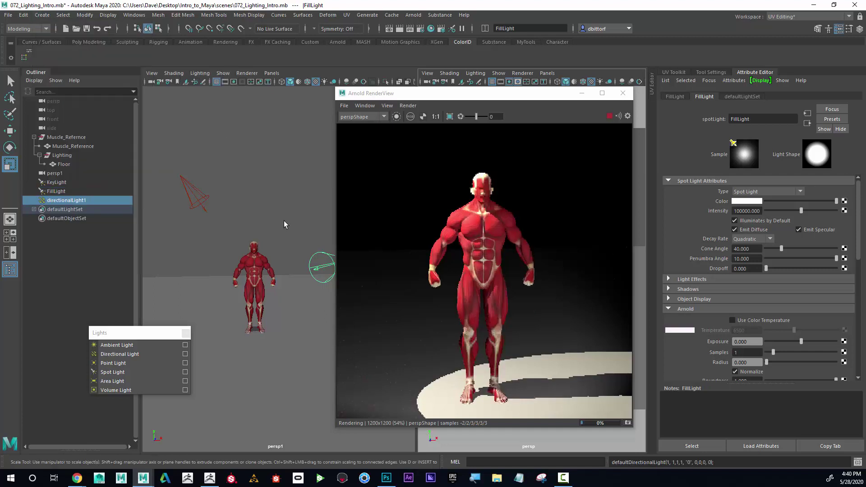
{"action": "left_click_drag", "start_coordinate": [255, 329], "coordinate": [296, 336]}
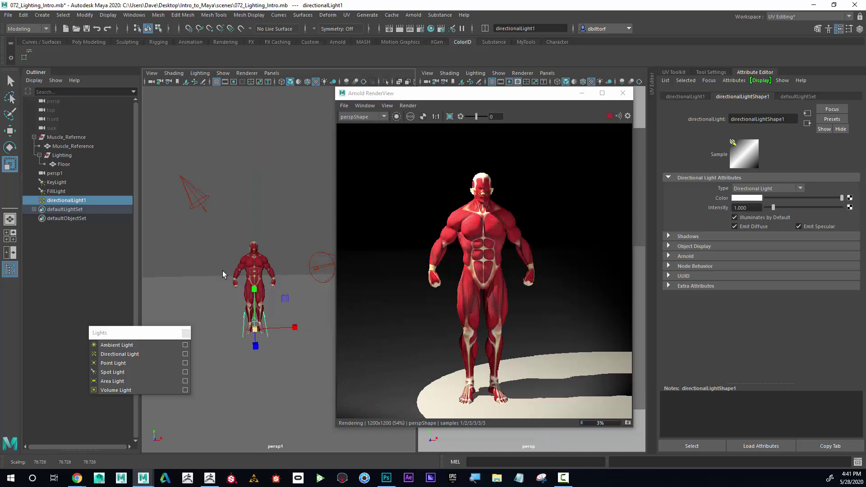
{"action": "key", "text": "e"}
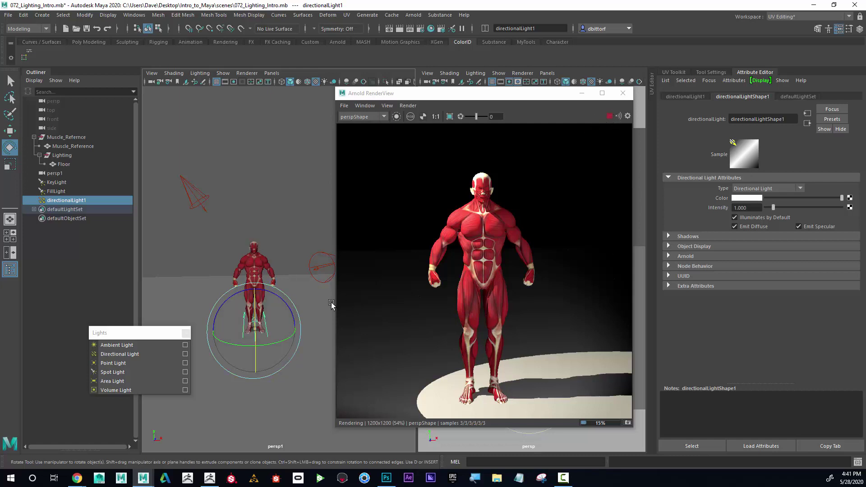
{"action": "mouse_move", "coordinate": [234, 317]}
{"action": "left_mouse_down"}
{"action": "mouse_move", "coordinate": [205, 332]}
{"action": "mouse_move", "coordinate": [229, 314]}
{"action": "left_mouse_up"}
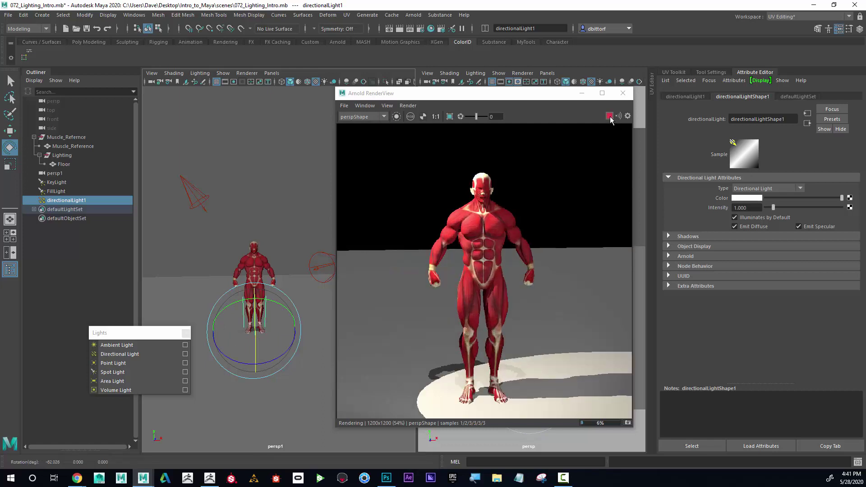
Rotate and shift the directional light further, then restart the Arnold preview render
{"action": "left_click", "coordinate": [609, 116]}
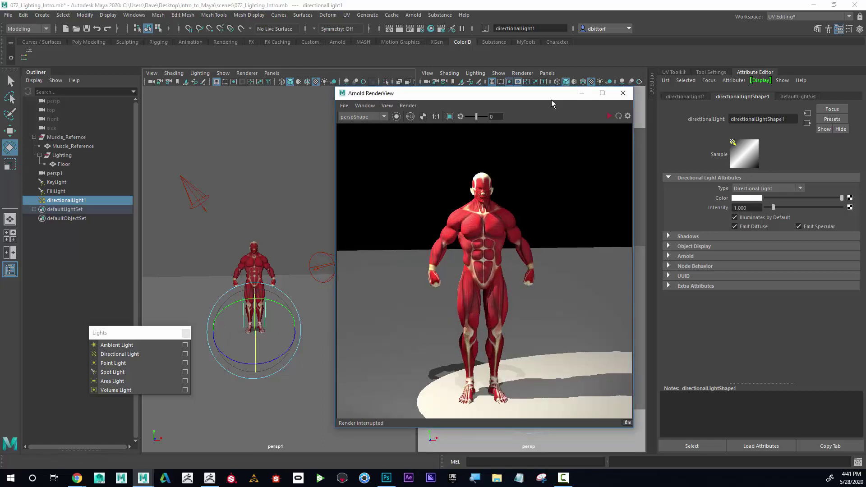
{"action": "left_click_drag", "start_coordinate": [551, 100], "coordinate": [569, 100]}
{"action": "left_click", "coordinate": [256, 333]}
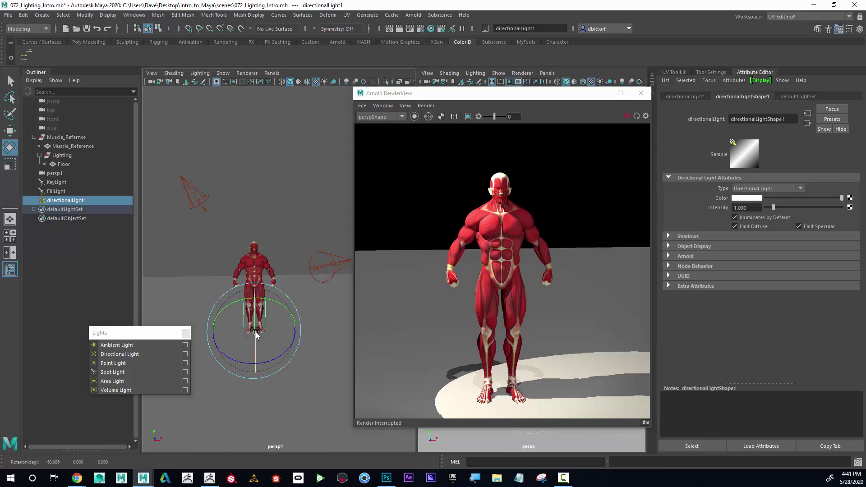
{"action": "left_click_drag", "start_coordinate": [256, 333], "coordinate": [289, 269]}
{"action": "key", "text": "w"}
{"action": "left_click_drag", "start_coordinate": [317, 229], "coordinate": [321, 253]}
{"action": "left_click", "coordinate": [15, 148]}
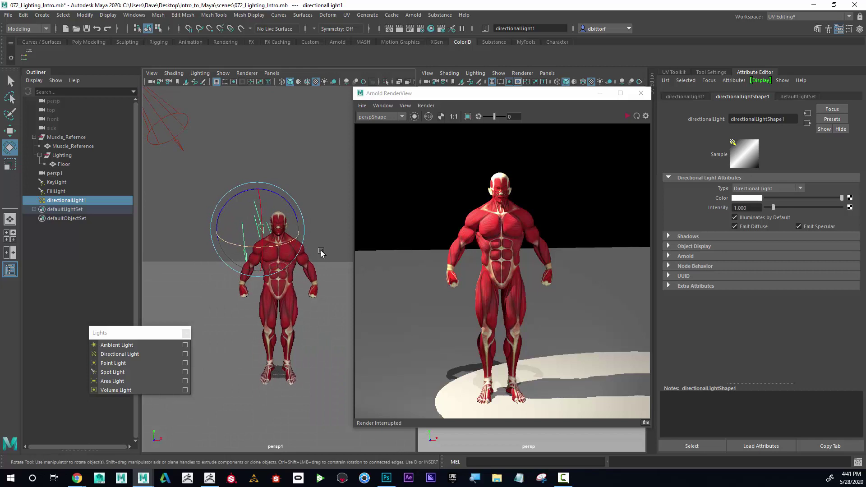
{"action": "left_click", "coordinate": [625, 116]}
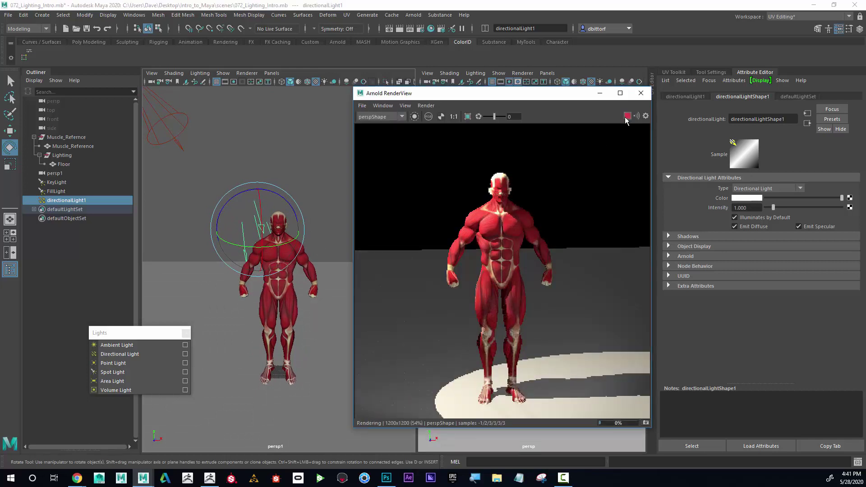
Settle directionalLight1's intensity at 10 after trying 10000, 1000 and 100, then re-rotate it
{"action": "left_click", "coordinate": [735, 207]}
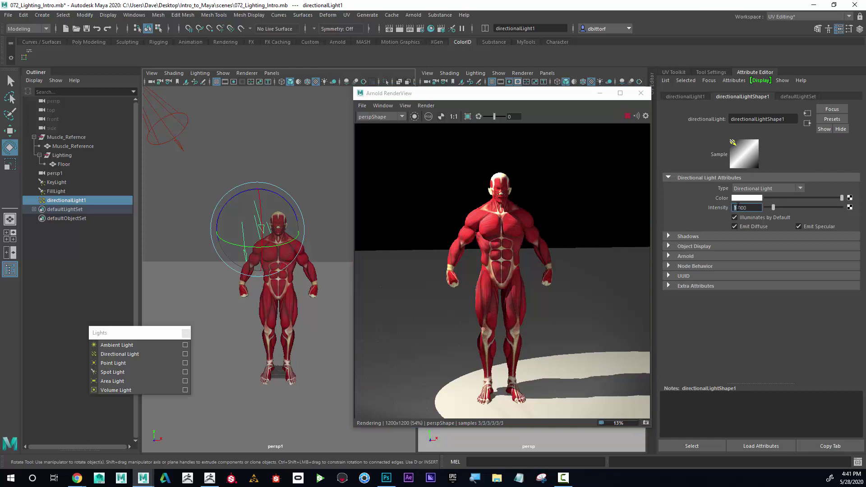
{"action": "type", "text": "0000"}
{"action": "key", "text": "Return"}
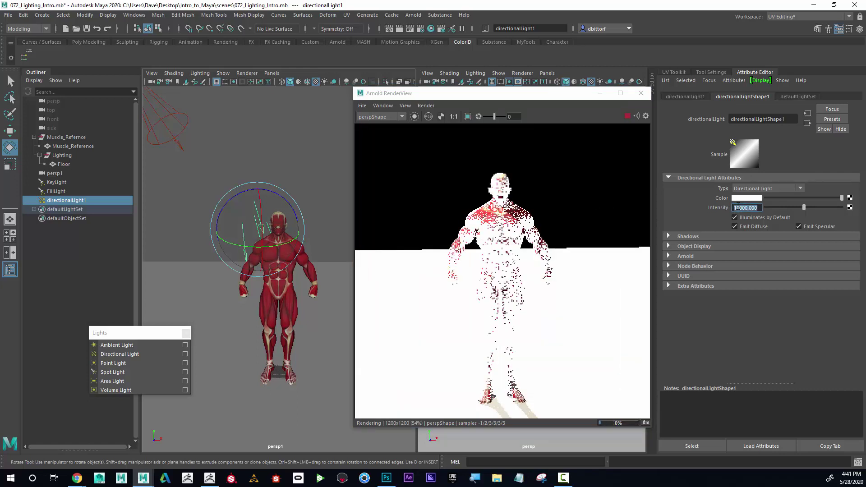
{"action": "left_click", "coordinate": [761, 209]}
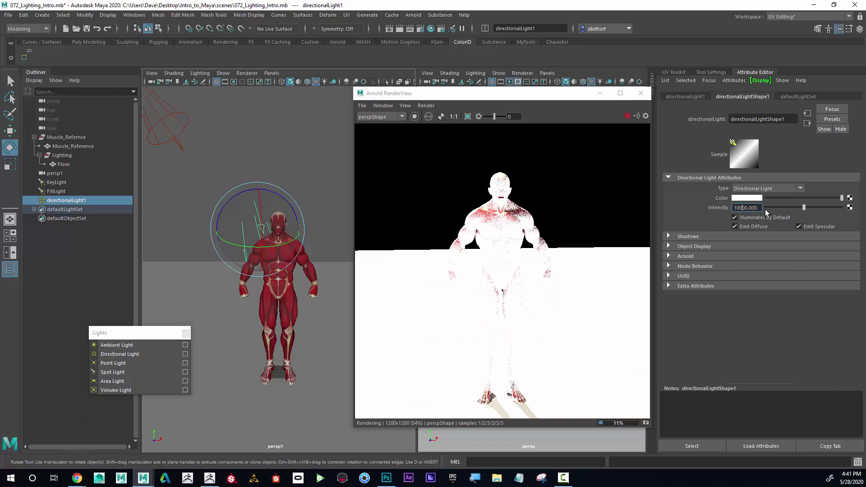
{"action": "key", "text": "BackSpace"}
{"action": "key", "text": "Return"}
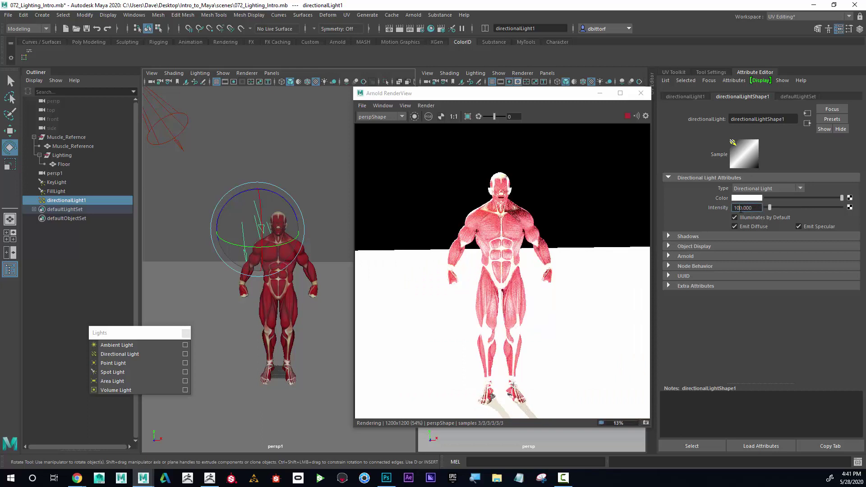
{"action": "key", "text": "Return"}
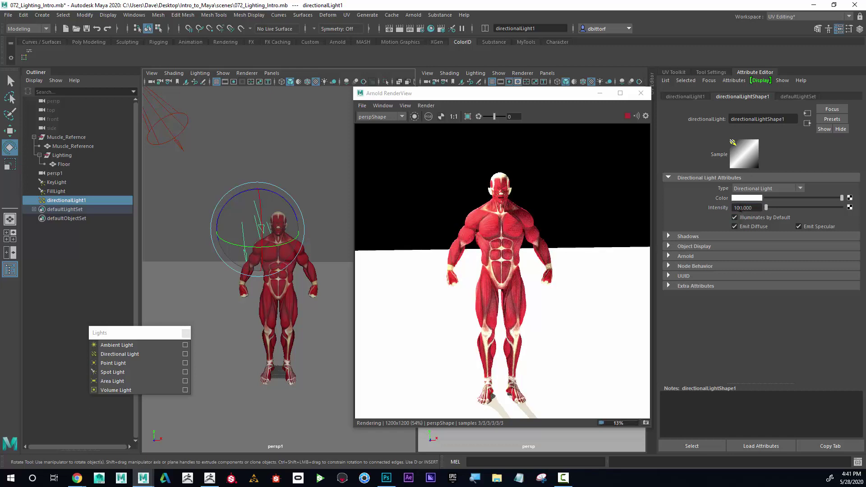
{"action": "left_click", "coordinate": [742, 207]}
{"action": "key", "text": "BackSpace"}
{"action": "key", "text": "Return"}
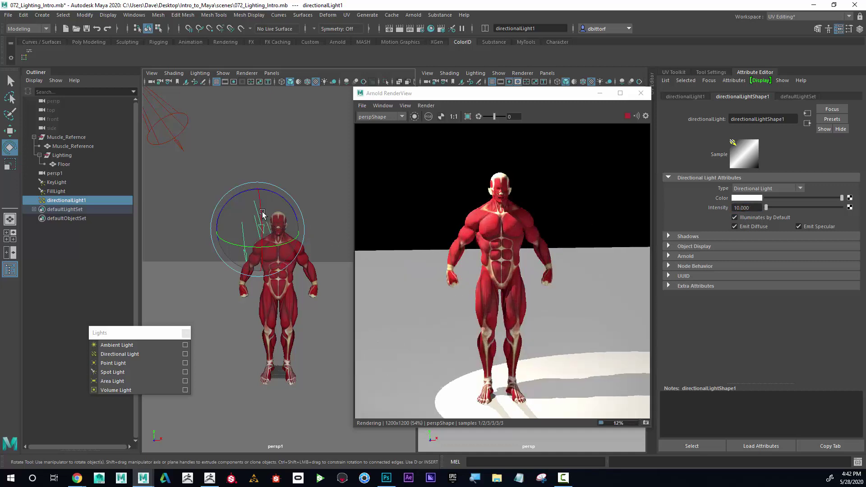
{"action": "left_click_drag", "start_coordinate": [248, 246], "coordinate": [252, 248]}
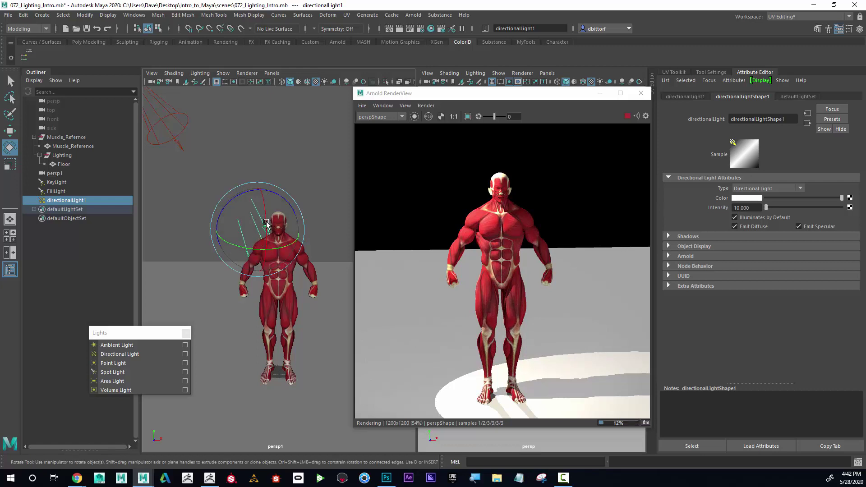
{"action": "left_click_drag", "start_coordinate": [267, 224], "coordinate": [283, 221]}
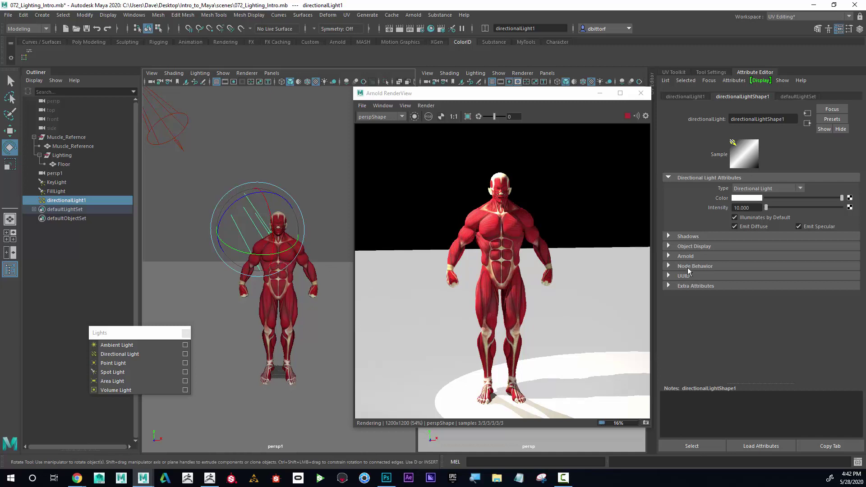
Turn off Cast Shadows for directionalLight1 and rotate it to about -145.8, 25.4, 20.1 degrees
{"action": "left_click", "coordinate": [667, 255]}
{"action": "scroll", "coordinate": [726, 283], "scroll_direction": "down", "scroll_amount": 2}
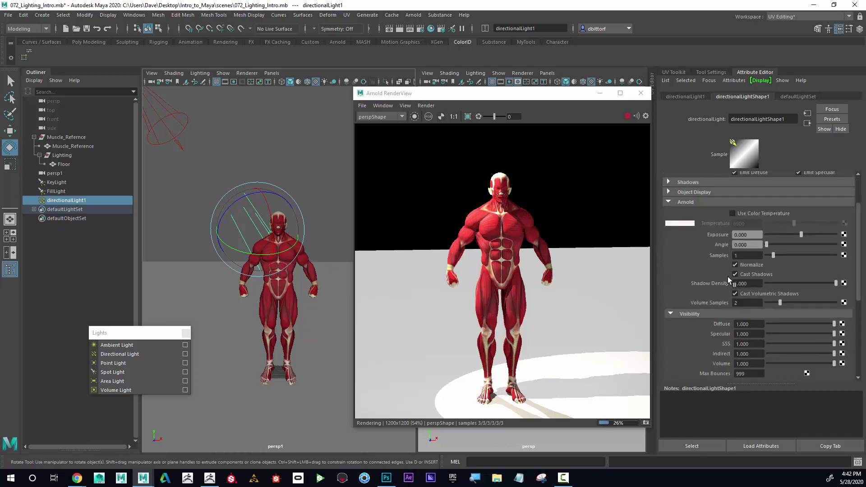
{"action": "left_click", "coordinate": [736, 274]}
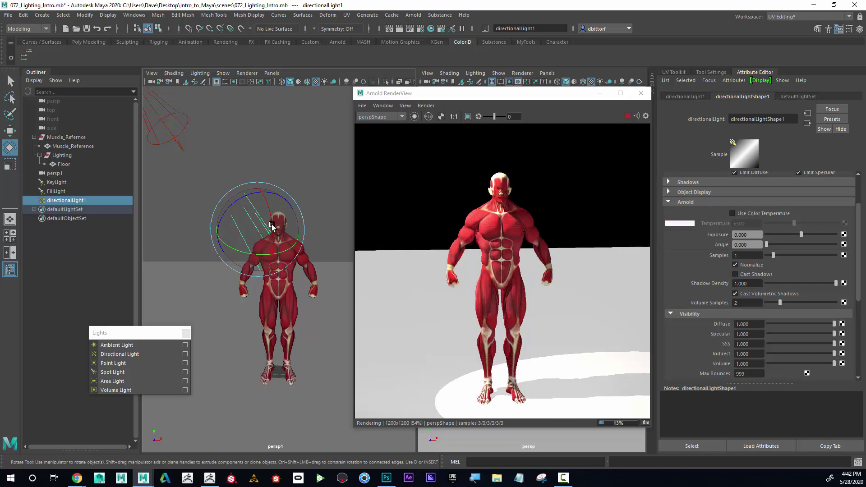
{"action": "left_click_drag", "start_coordinate": [257, 255], "coordinate": [271, 222]}
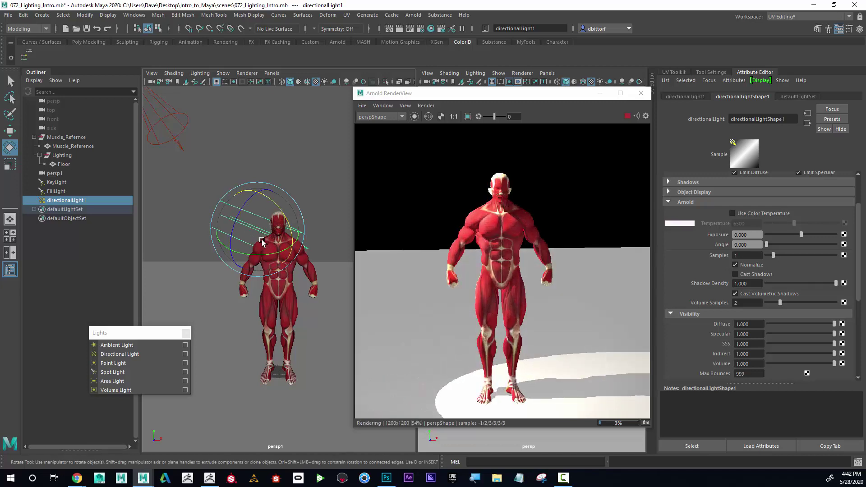
{"action": "left_click_drag", "start_coordinate": [264, 255], "coordinate": [264, 259]}
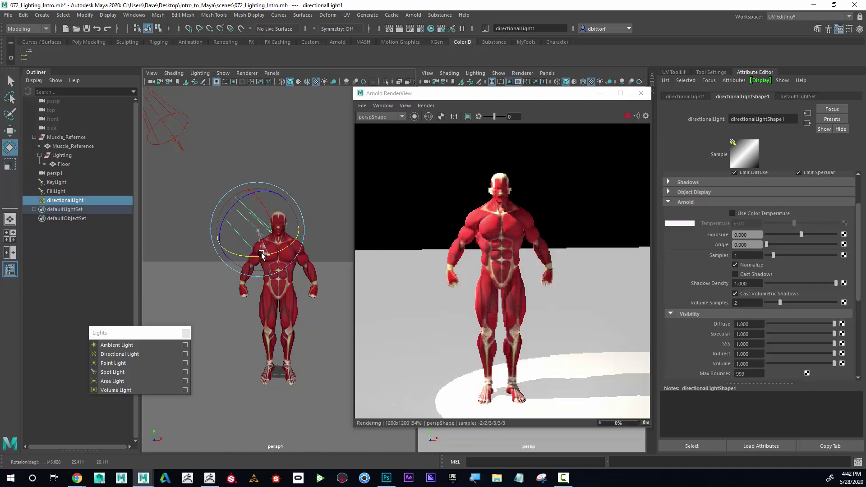
Set directionalLight1's intensity to 100 and rotate it so the floor is lit
{"action": "scroll", "coordinate": [748, 223], "scroll_direction": "up", "scroll_amount": 3}
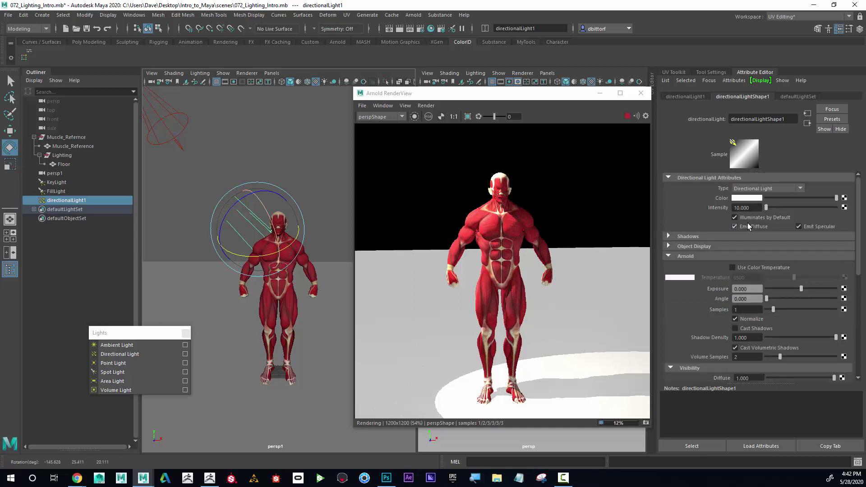
{"action": "left_click", "coordinate": [739, 207]}
{"action": "type", "text": "00"}
{"action": "key", "text": "Return"}
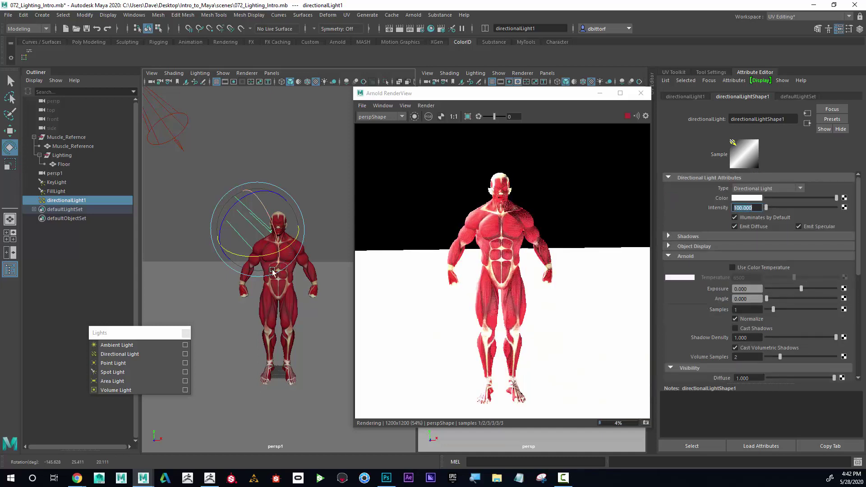
{"action": "left_click_drag", "start_coordinate": [265, 254], "coordinate": [255, 217]}
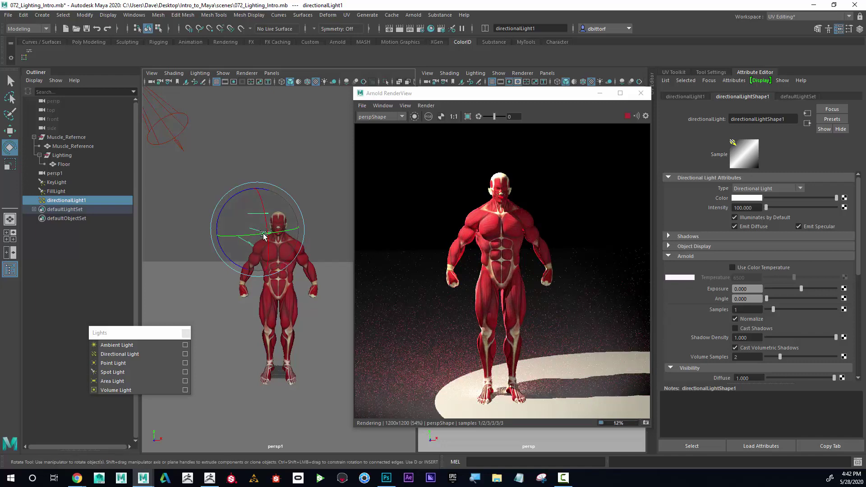
{"action": "left_click_drag", "start_coordinate": [264, 234], "coordinate": [264, 235]}
{"action": "left_click_drag", "start_coordinate": [271, 220], "coordinate": [317, 229]}
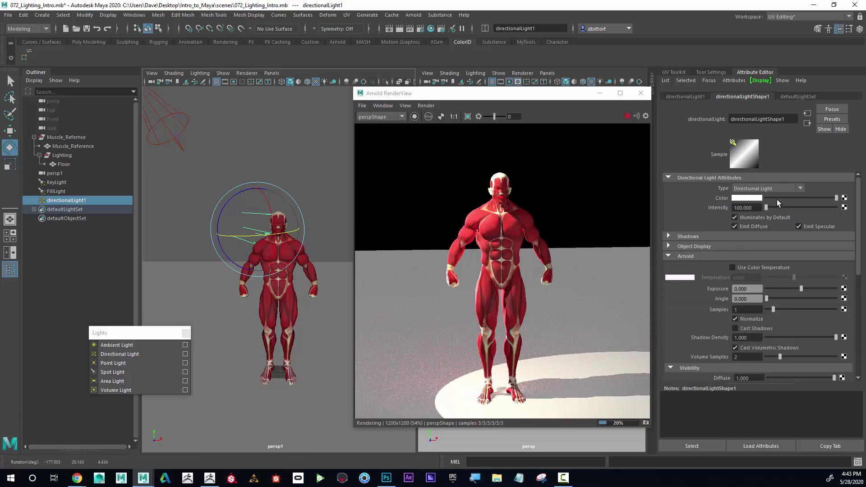
Test the light at intensity 0 for comparison, then restore it to 100
{"action": "left_click", "coordinate": [750, 208]}
{"action": "left_click_drag", "start_coordinate": [754, 207], "coordinate": [720, 212]}
{"action": "type", "text": "0"}
{"action": "key", "text": "Return"}
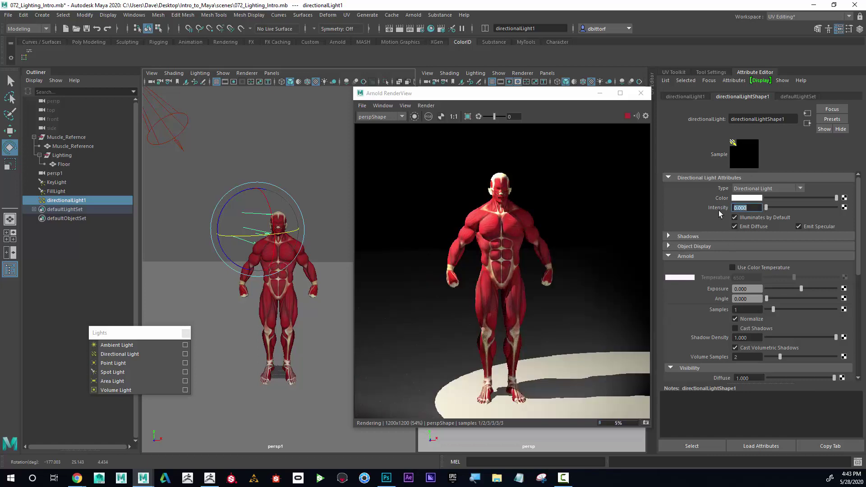
{"action": "type", "text": "100"}
{"action": "key", "text": "Return"}
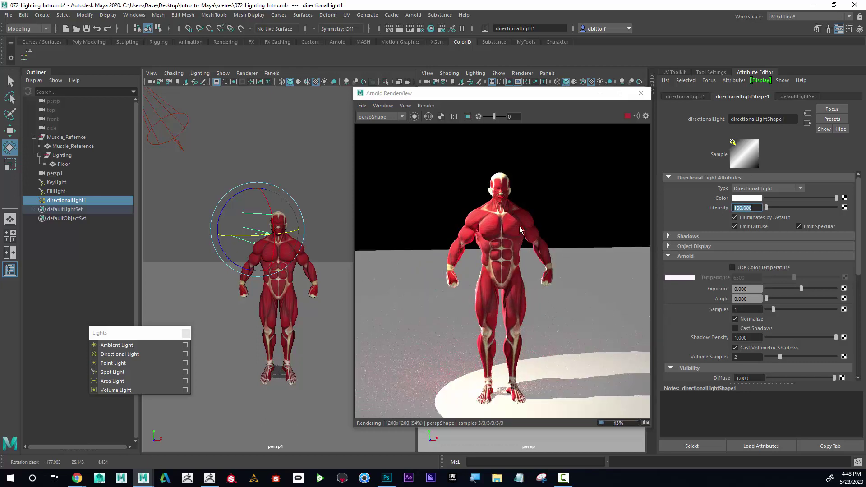
Dolly the persp camera in on the figure's upper body, moving the RenderView aside and back
{"action": "left_click_drag", "start_coordinate": [536, 97], "coordinate": [681, 358]}
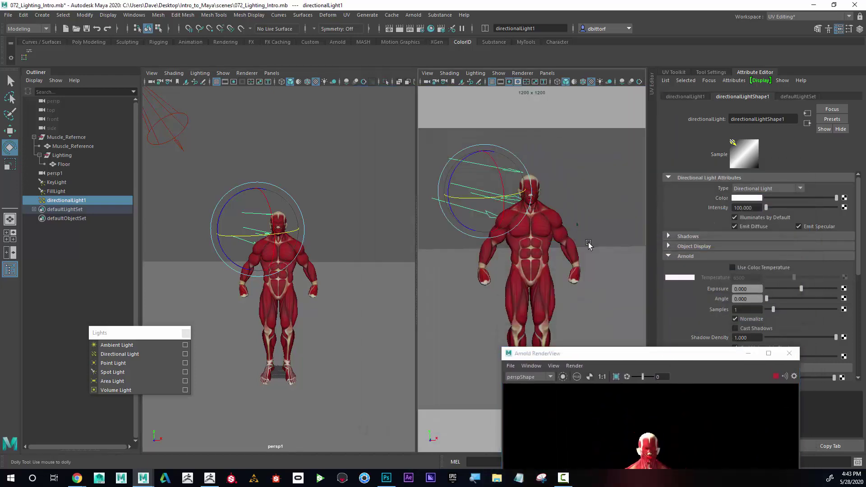
{"action": "right_click_drag", "start_coordinate": [587, 241], "coordinate": [618, 302], "text": "alt"}
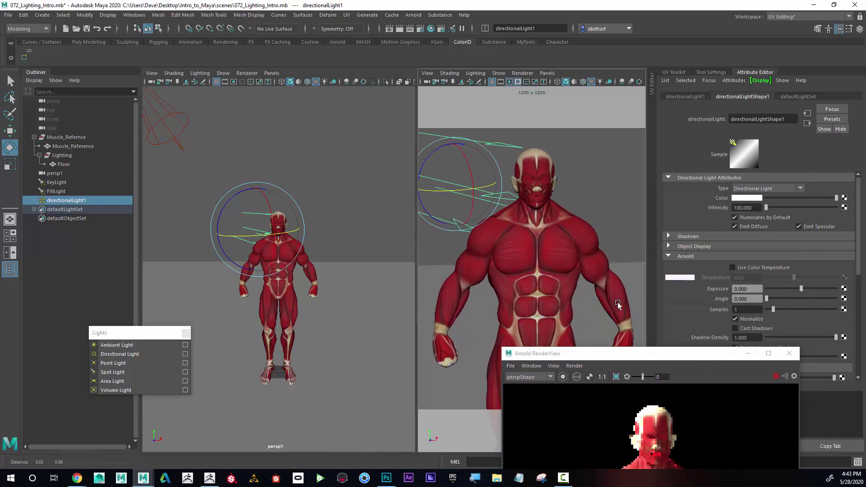
{"action": "left_click_drag", "start_coordinate": [671, 352], "coordinate": [465, 94]}
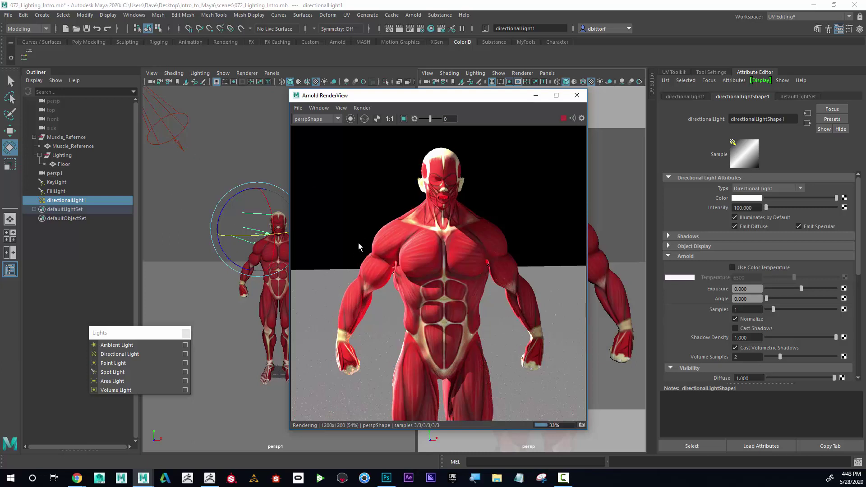
{"action": "left_click", "coordinate": [630, 266]}
Put the Floor on a new hidden display layer, layer1, and reselect directionalLight1
{"action": "left_click", "coordinate": [629, 266]}
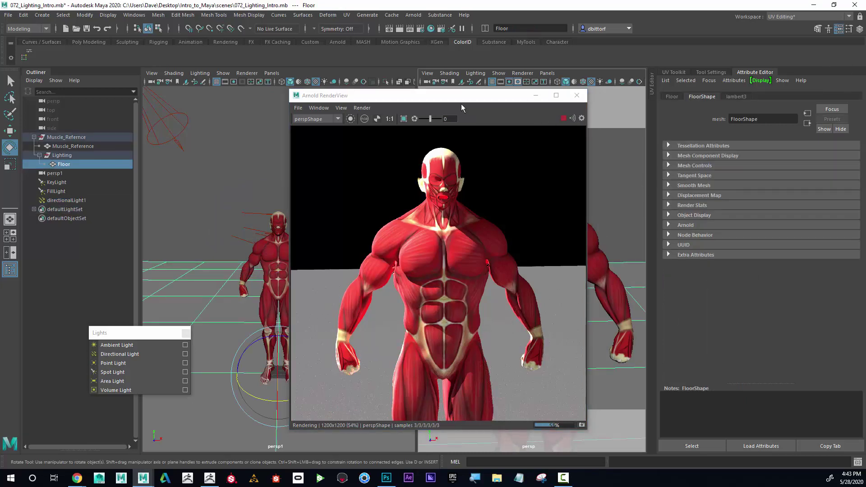
{"action": "left_click", "coordinate": [860, 29]}
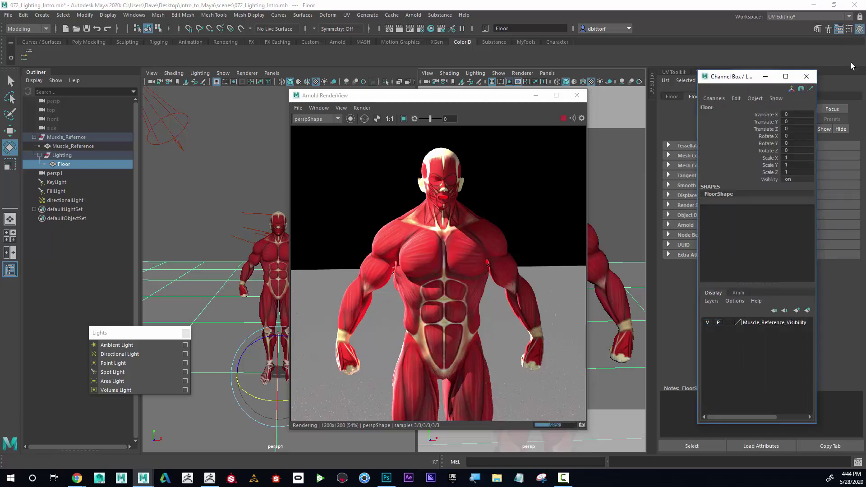
{"action": "left_click", "coordinate": [808, 310]}
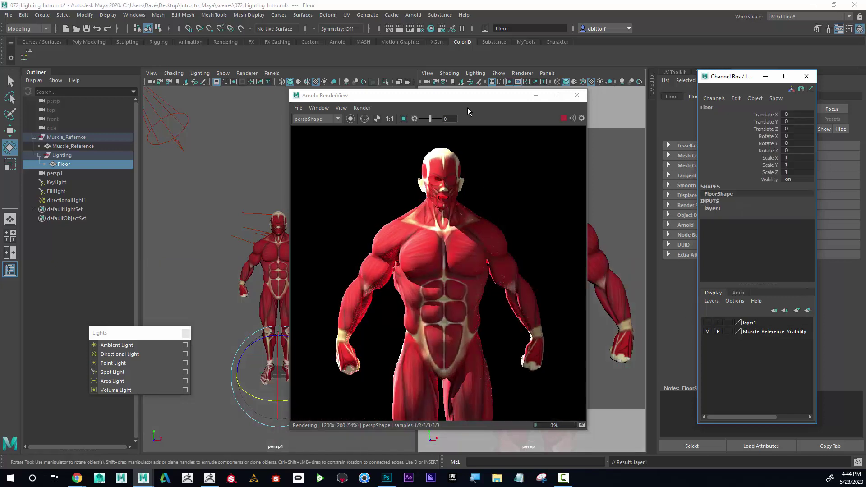
{"action": "left_click", "coordinate": [467, 107]}
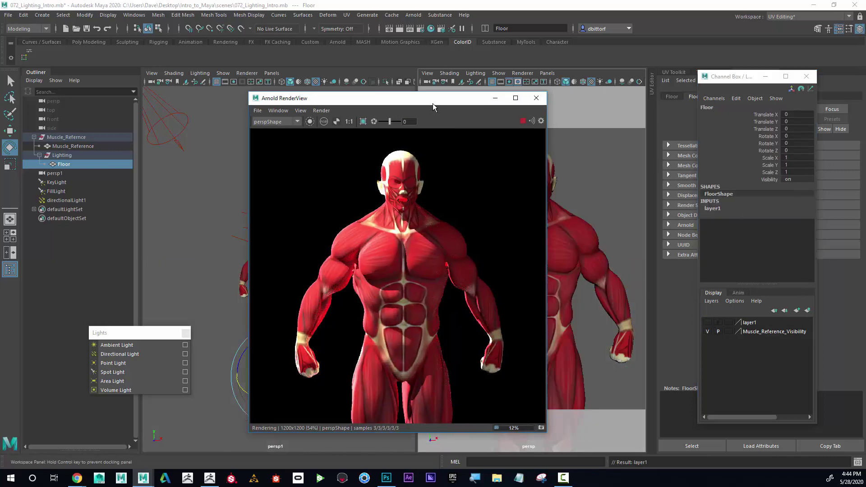
{"action": "left_click_drag", "start_coordinate": [432, 108], "coordinate": [338, 102]}
{"action": "left_click", "coordinate": [470, 184]}
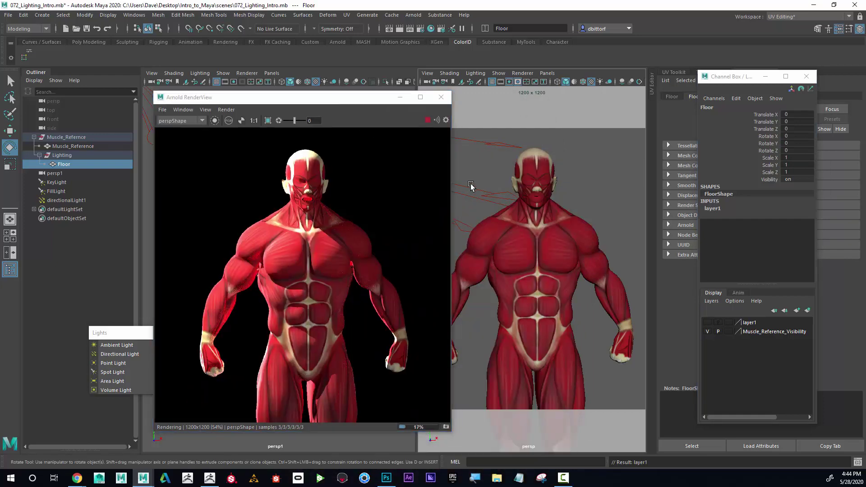
{"action": "left_click_drag", "start_coordinate": [346, 100], "coordinate": [548, 112]}
Nudge directionalLight1's rotation to about -176.9, 28.6, 4.6 degrees
{"action": "left_click", "coordinate": [246, 238]}
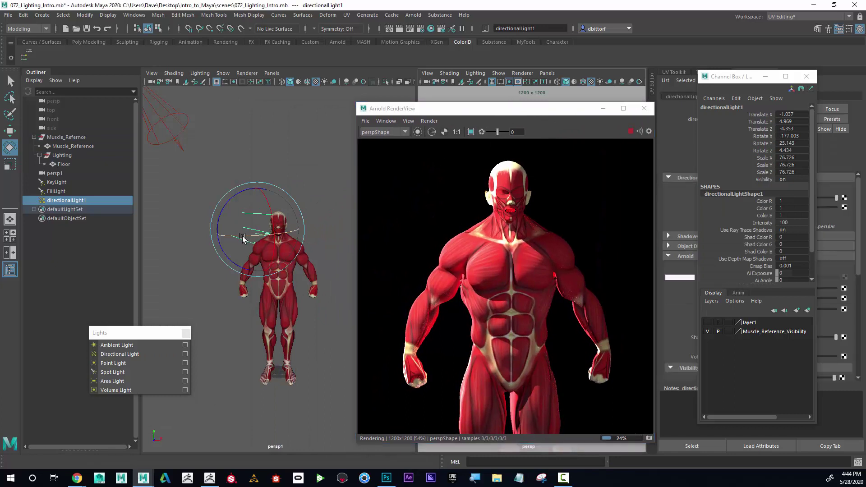
{"action": "left_click_drag", "start_coordinate": [247, 237], "coordinate": [249, 238]}
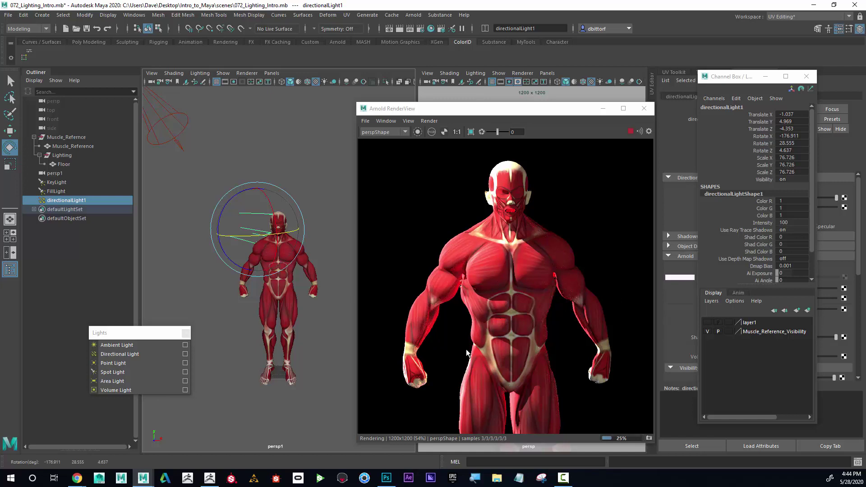
Rename directionalLight1 to RimLight and move KeyLight, FillLight and RimLight into the Lighting group
{"action": "double_click", "coordinate": [76, 200]}
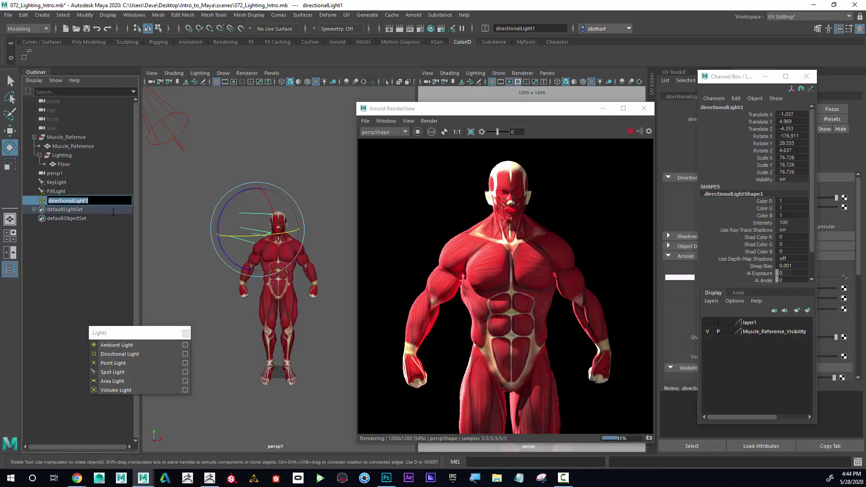
{"action": "type", "text": "RimLight"}
{"action": "key", "text": "Return"}
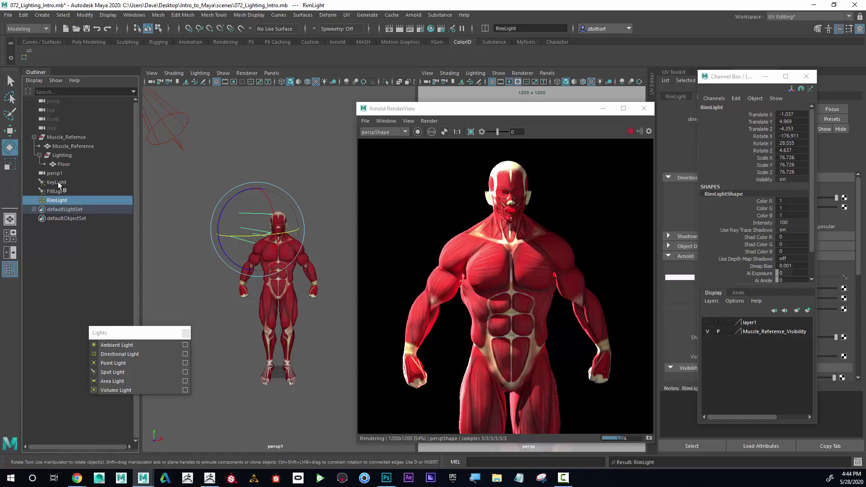
{"action": "mouse_move", "coordinate": [58, 183]}
{"action": "left_mouse_down"}
{"action": "mouse_move", "coordinate": [58, 203]}
{"action": "mouse_move", "coordinate": [56, 156]}
{"action": "mouse_move", "coordinate": [64, 160]}
{"action": "mouse_move", "coordinate": [59, 174]}
{"action": "left_mouse_up"}
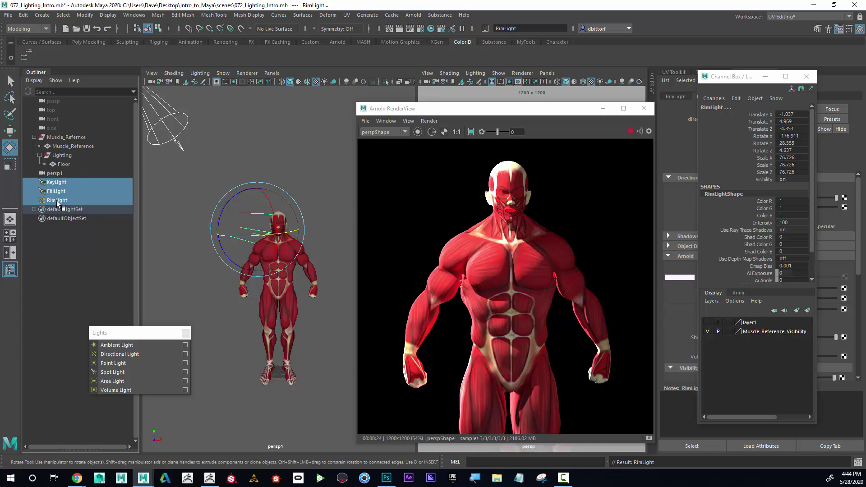
{"action": "left_click_drag", "start_coordinate": [56, 200], "coordinate": [56, 156]}
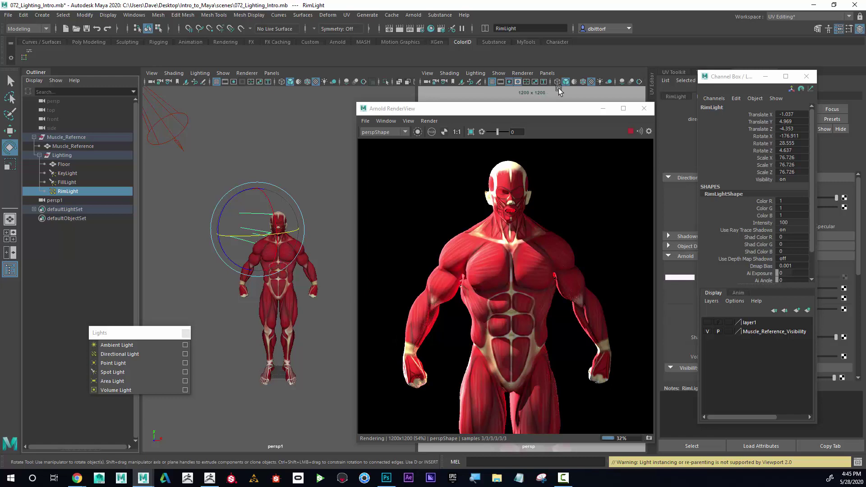
{"action": "left_click_drag", "start_coordinate": [571, 111], "coordinate": [519, 98]}
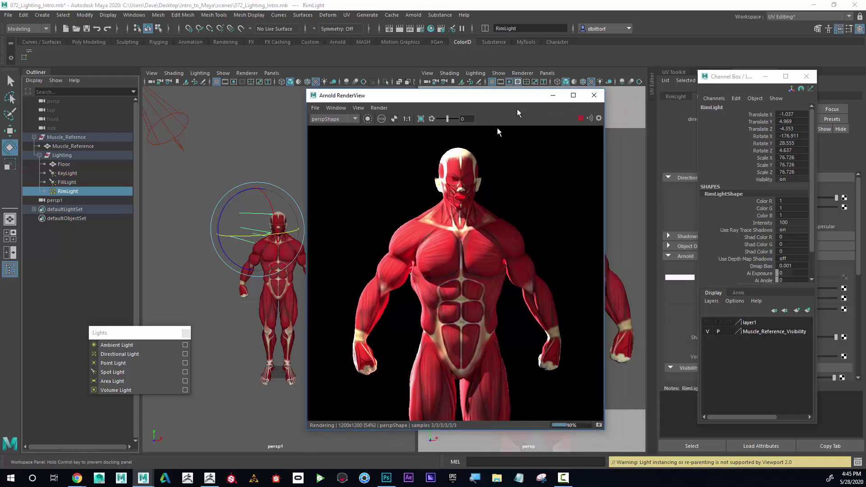